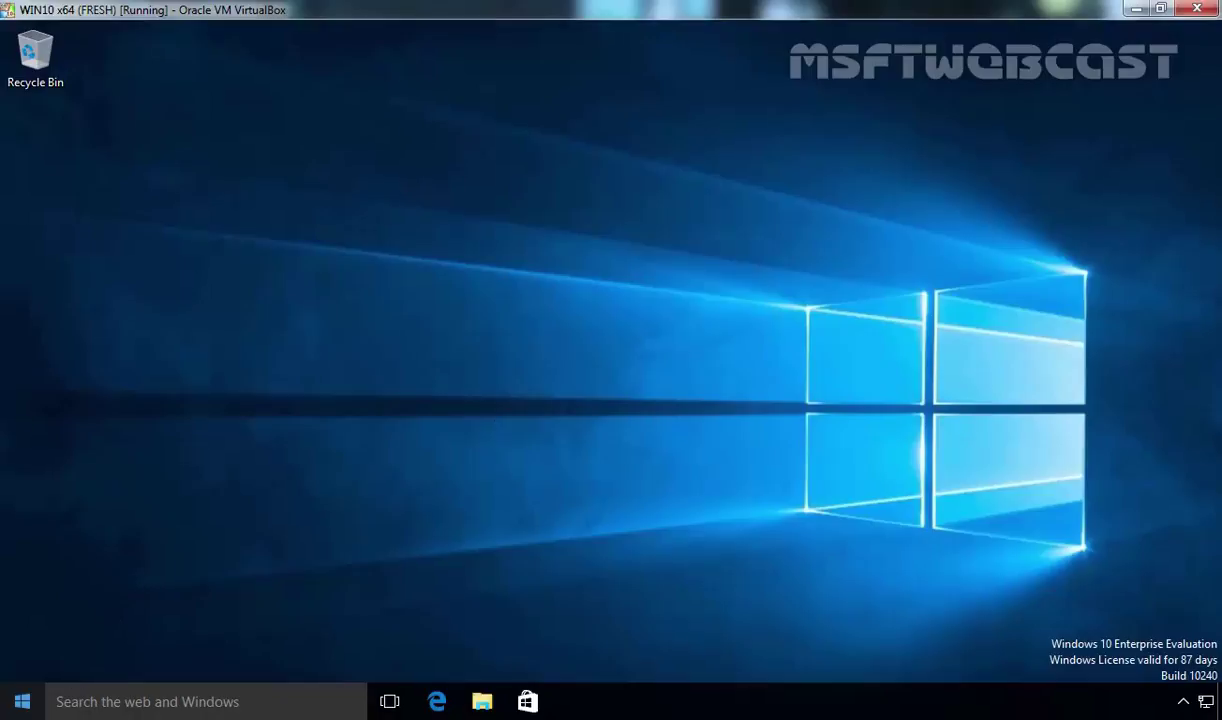
- Open Computer Management and check which groups the personal local user account is a member of
{"action": "right_click", "coordinate": [22, 700]}
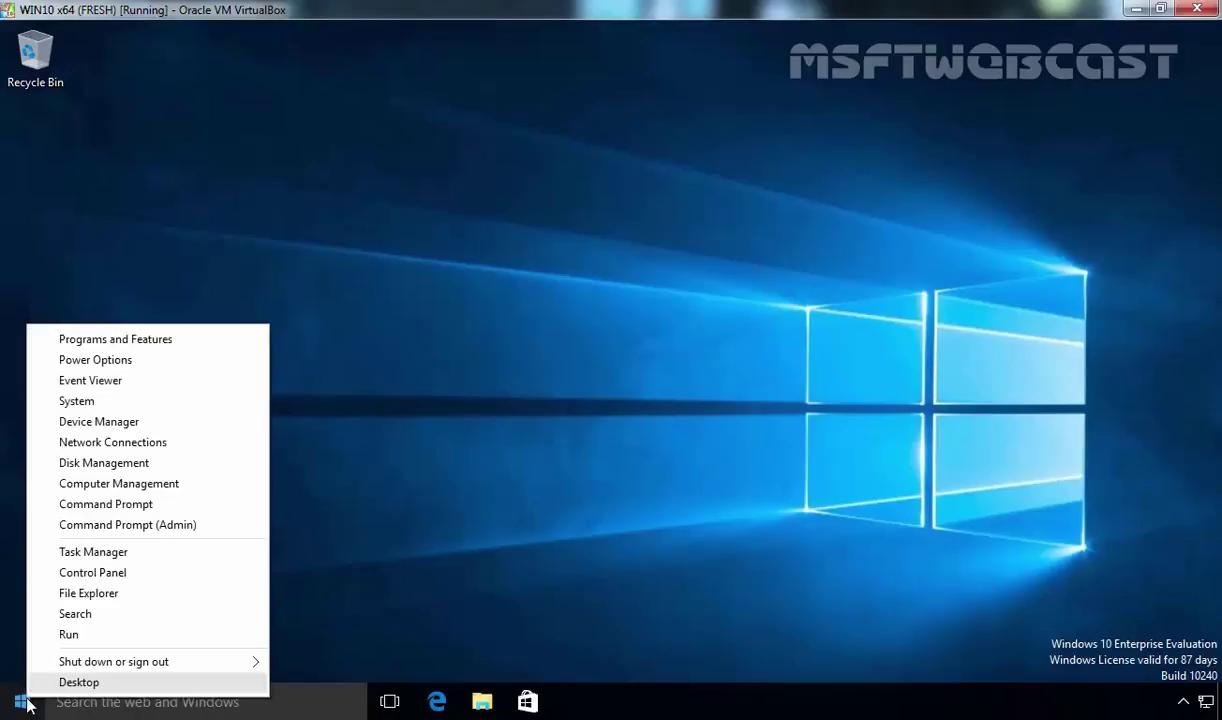
{"action": "left_click", "coordinate": [100, 483]}
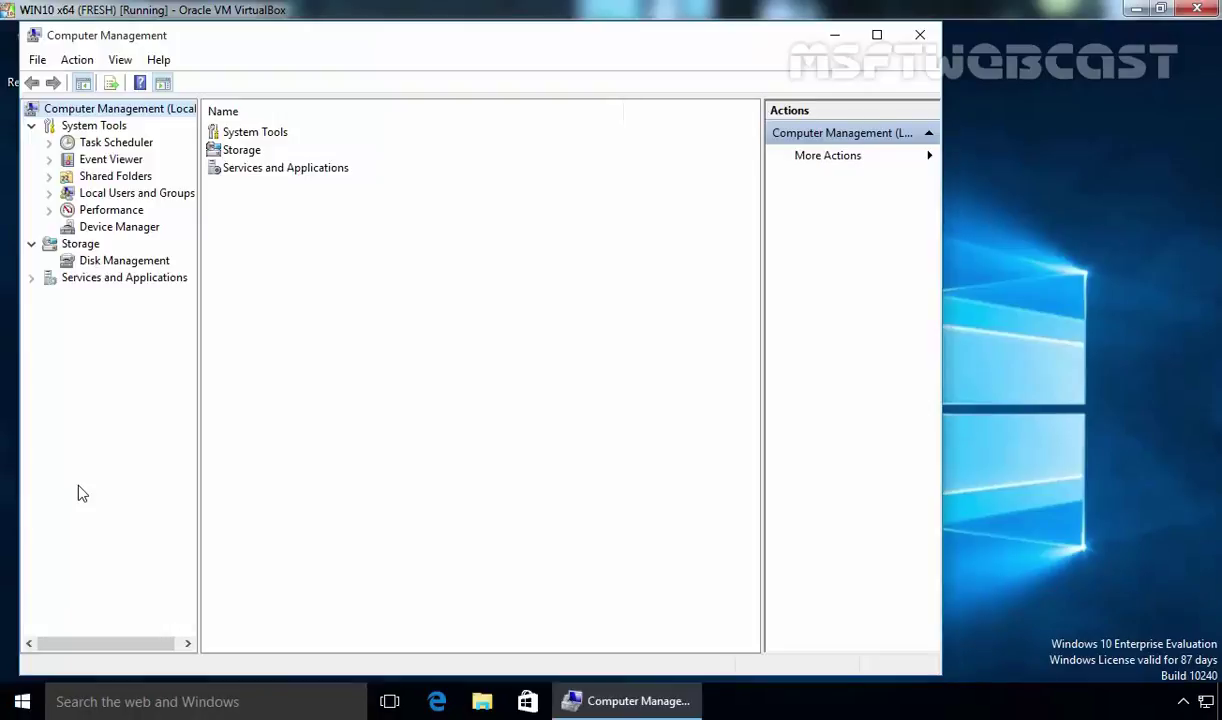
{"action": "double_click", "coordinate": [100, 192]}
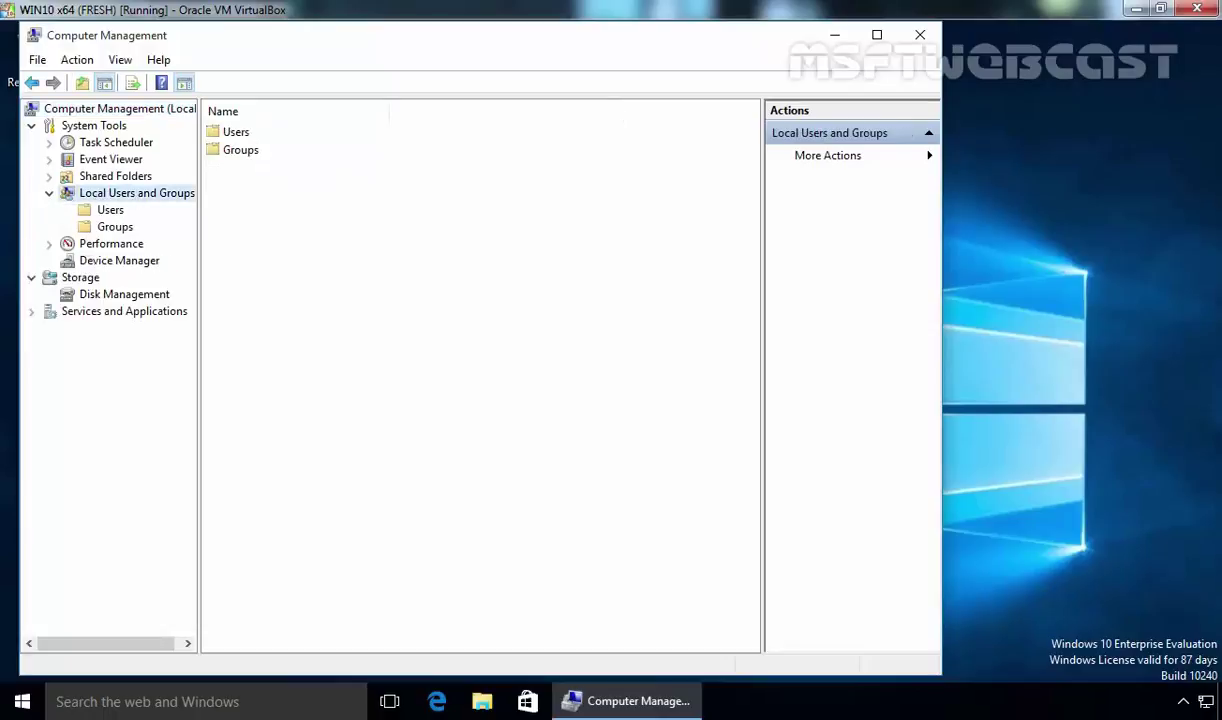
{"action": "left_click", "coordinate": [110, 210]}
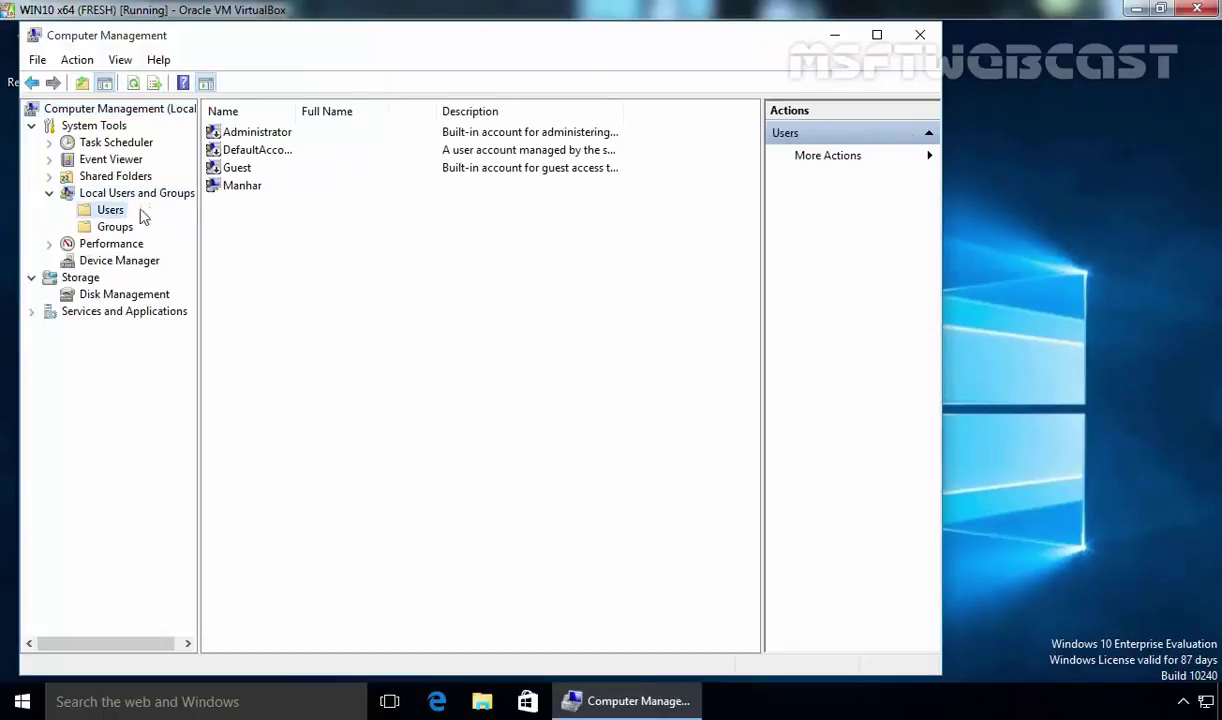
{"action": "left_click", "coordinate": [230, 189]}
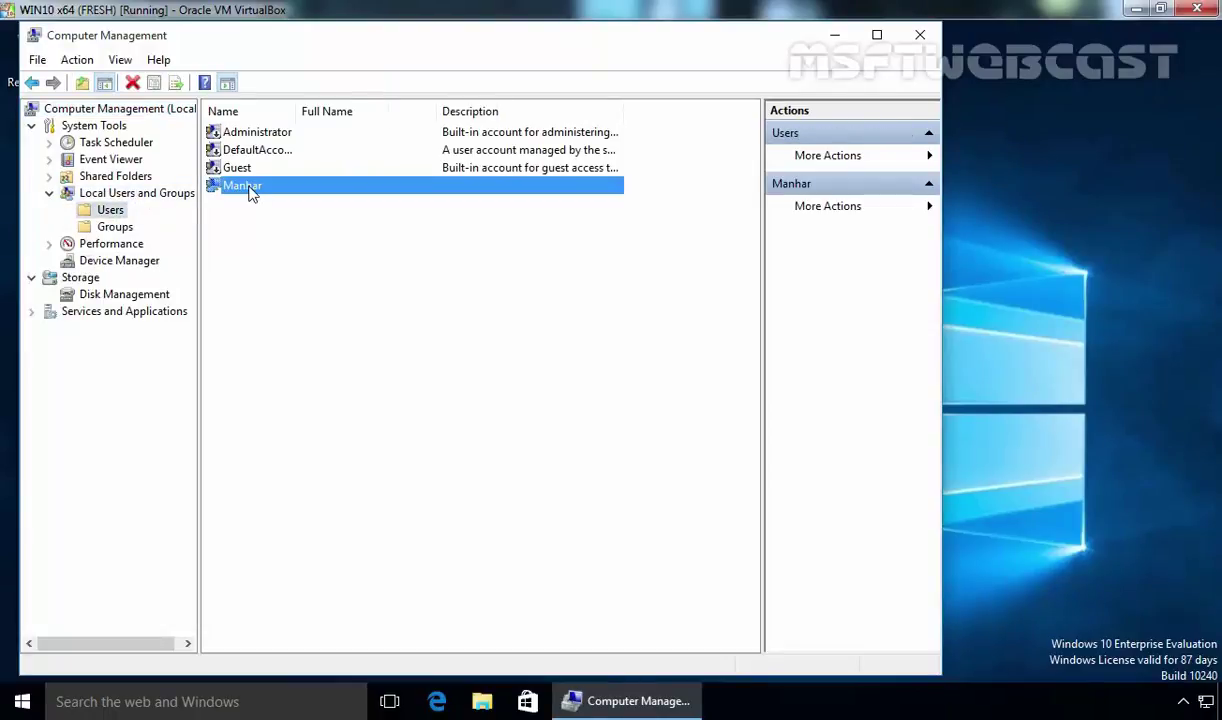
{"action": "double_click", "coordinate": [250, 193]}
{"action": "left_click", "coordinate": [374, 180]}
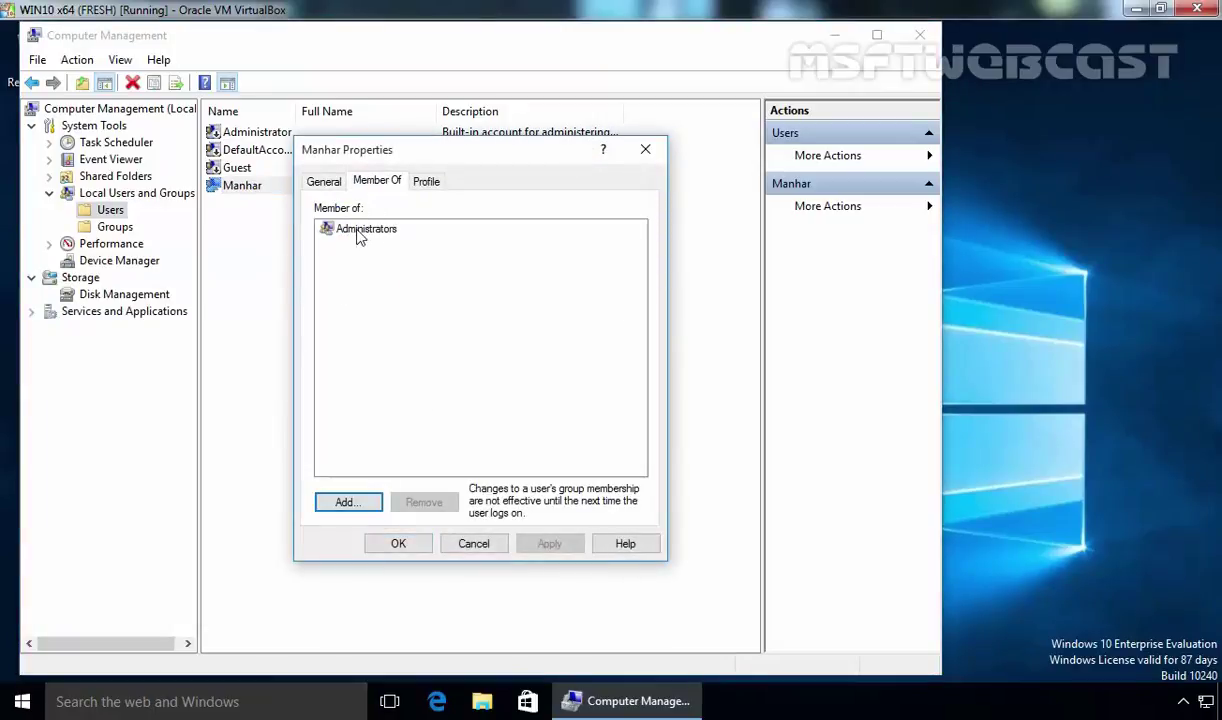
{"action": "left_click", "coordinate": [400, 543]}
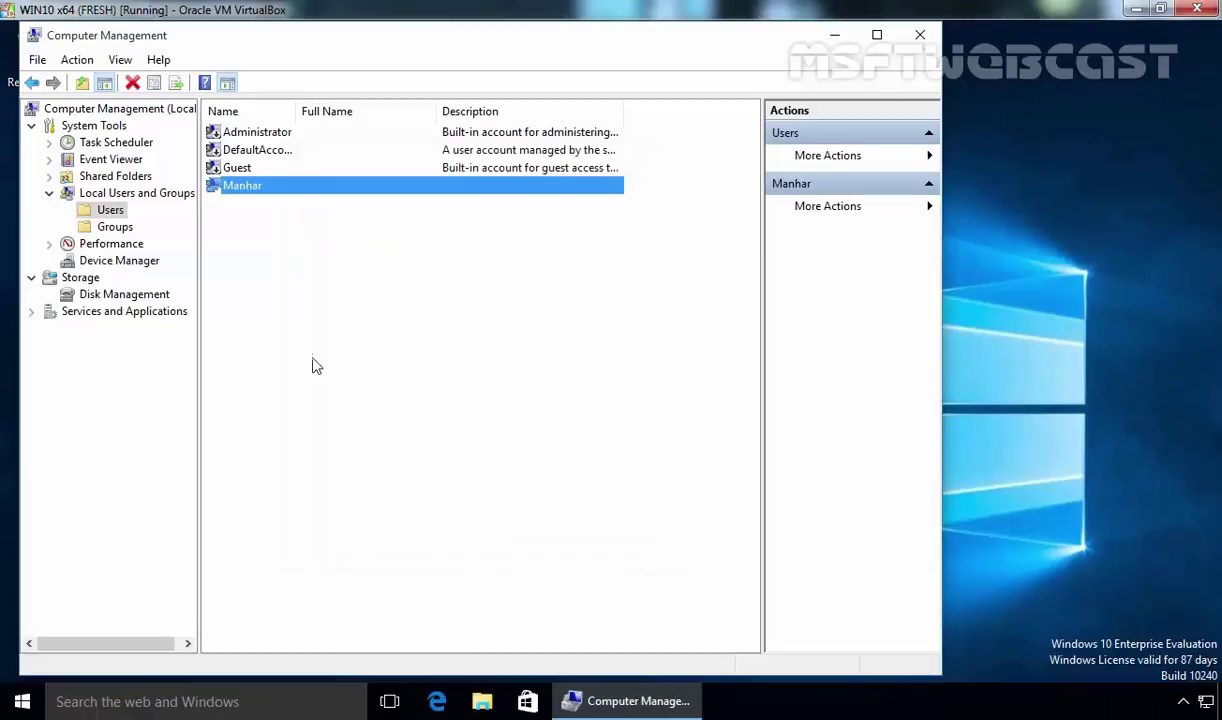
- Reset the local user account's password, entering and confirming the new password, and close Computer Management
{"action": "right_click", "coordinate": [246, 190]}
{"action": "left_click", "coordinate": [263, 193]}
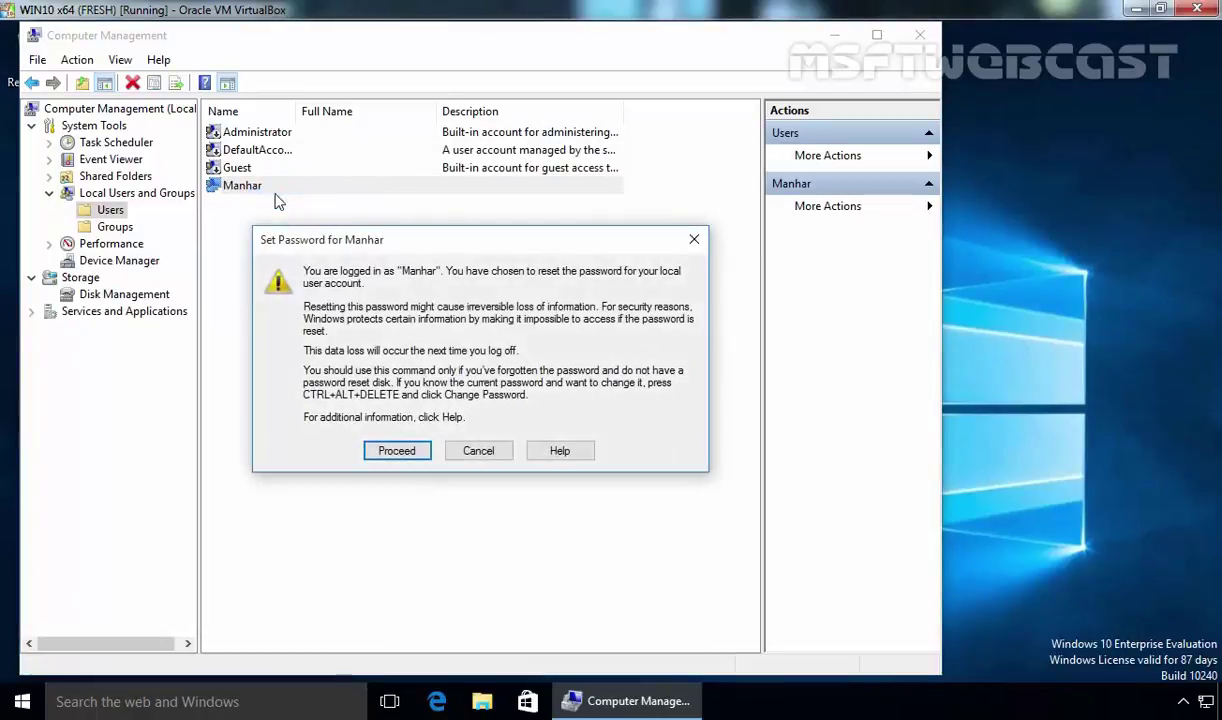
{"action": "left_click", "coordinate": [412, 452]}
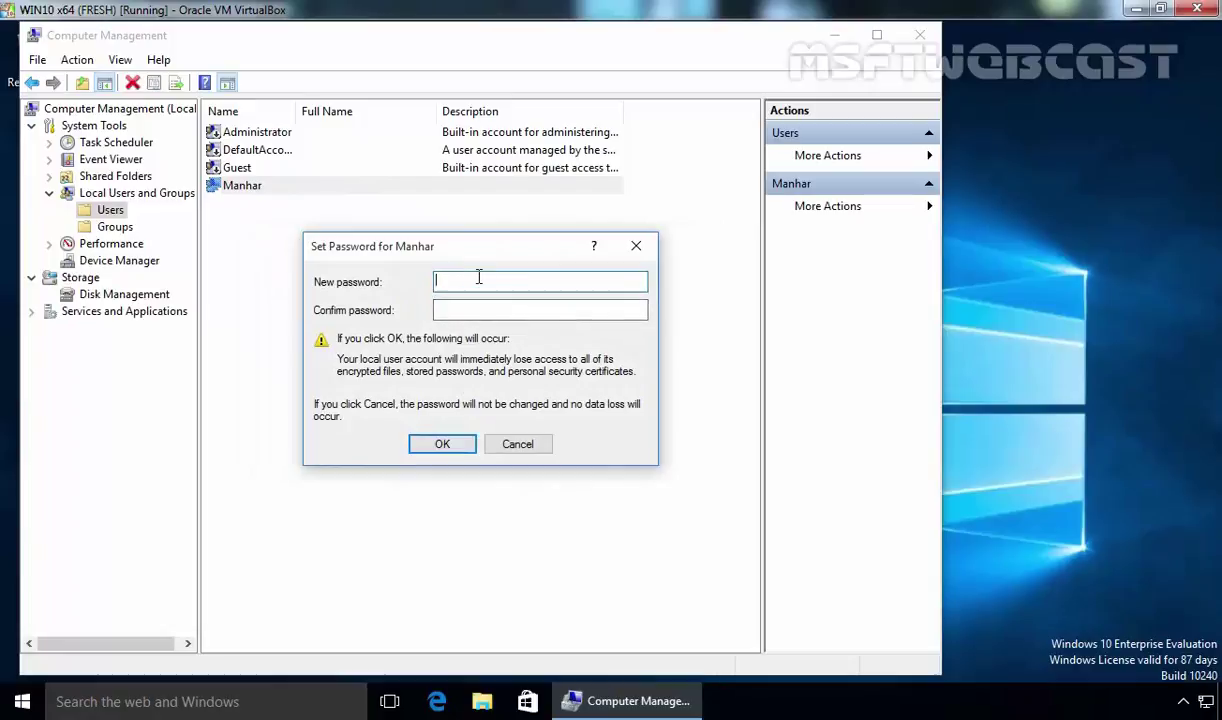
{"action": "type", "text": "••••••••"}
{"action": "key", "text": "Tab"}
{"action": "type", "text": "••••••••"}
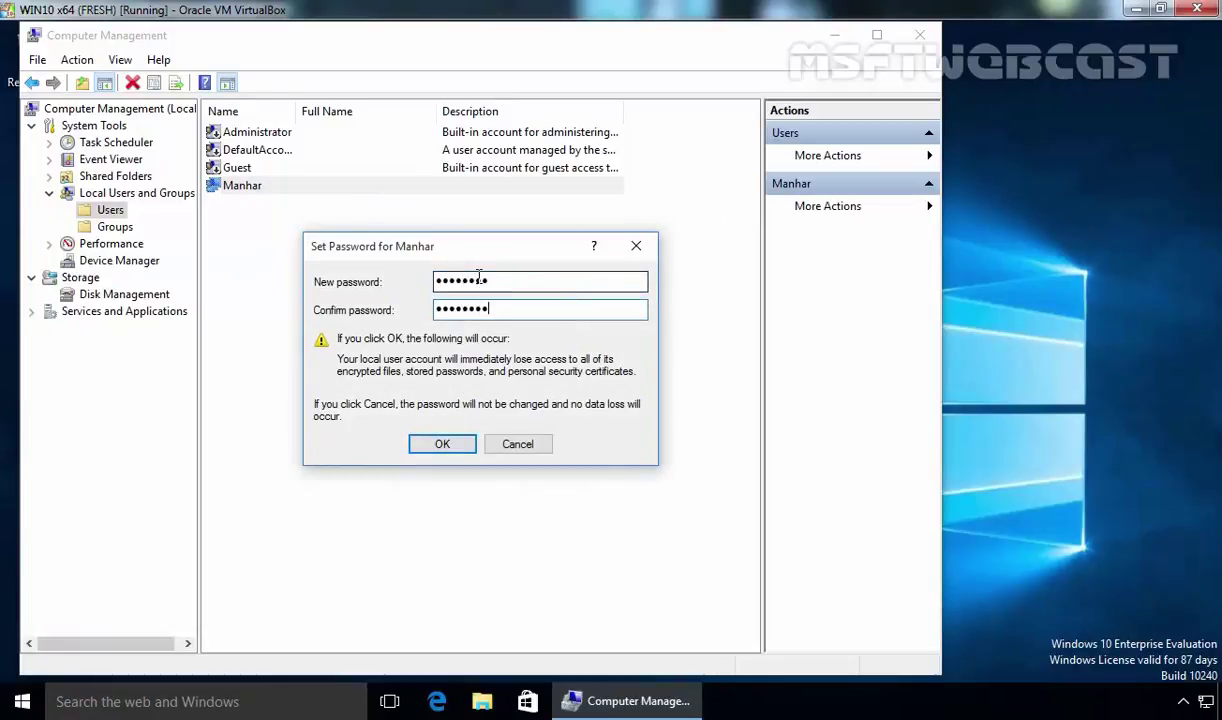
{"action": "left_click", "coordinate": [443, 445]}
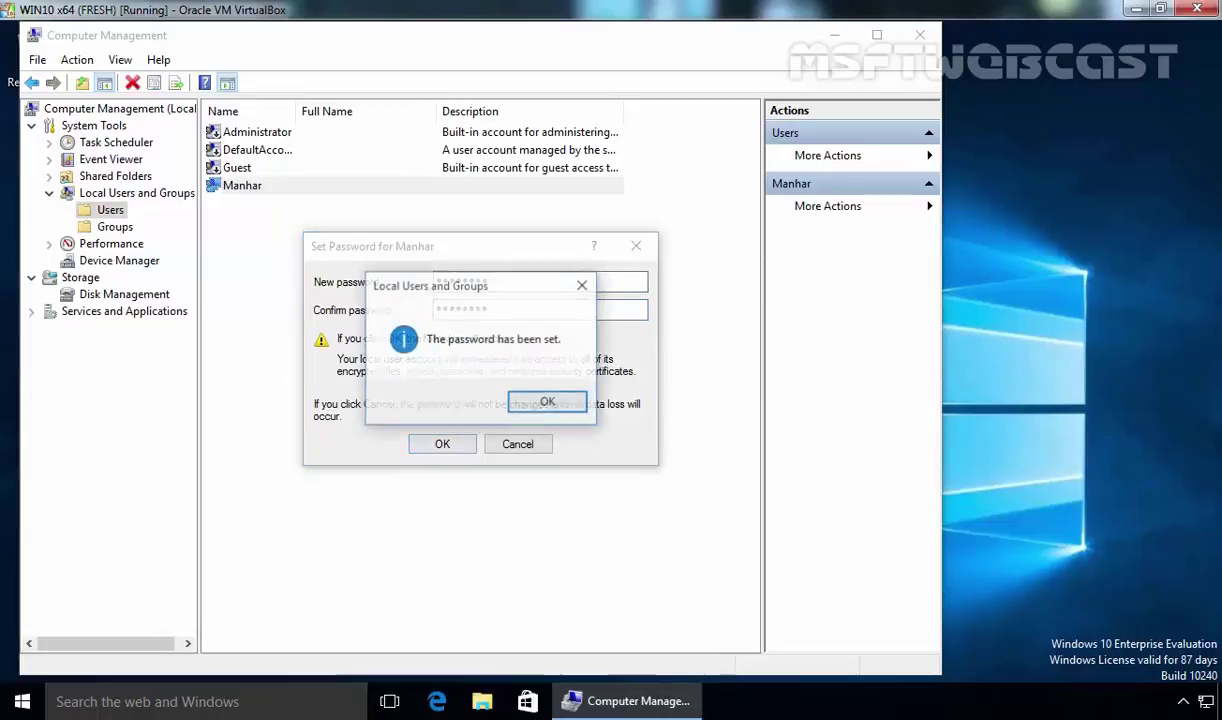
{"action": "left_click", "coordinate": [535, 406]}
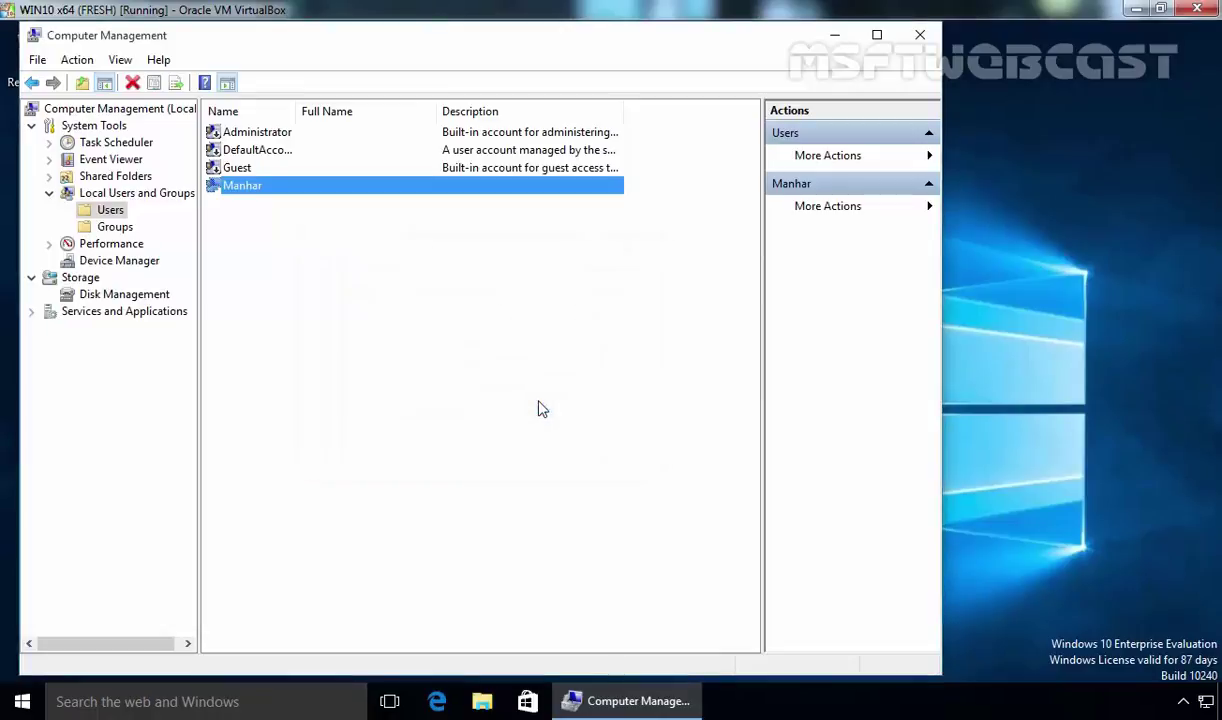
{"action": "left_click", "coordinate": [476, 358]}
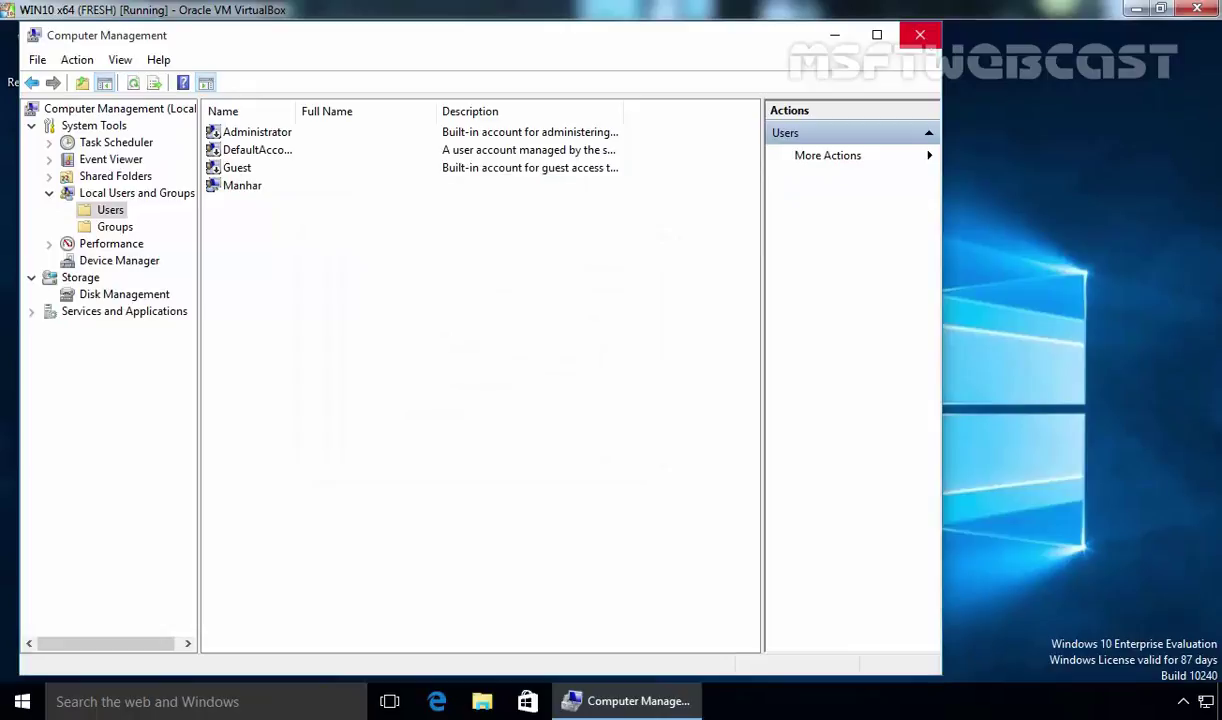
{"action": "left_click", "coordinate": [921, 37]}
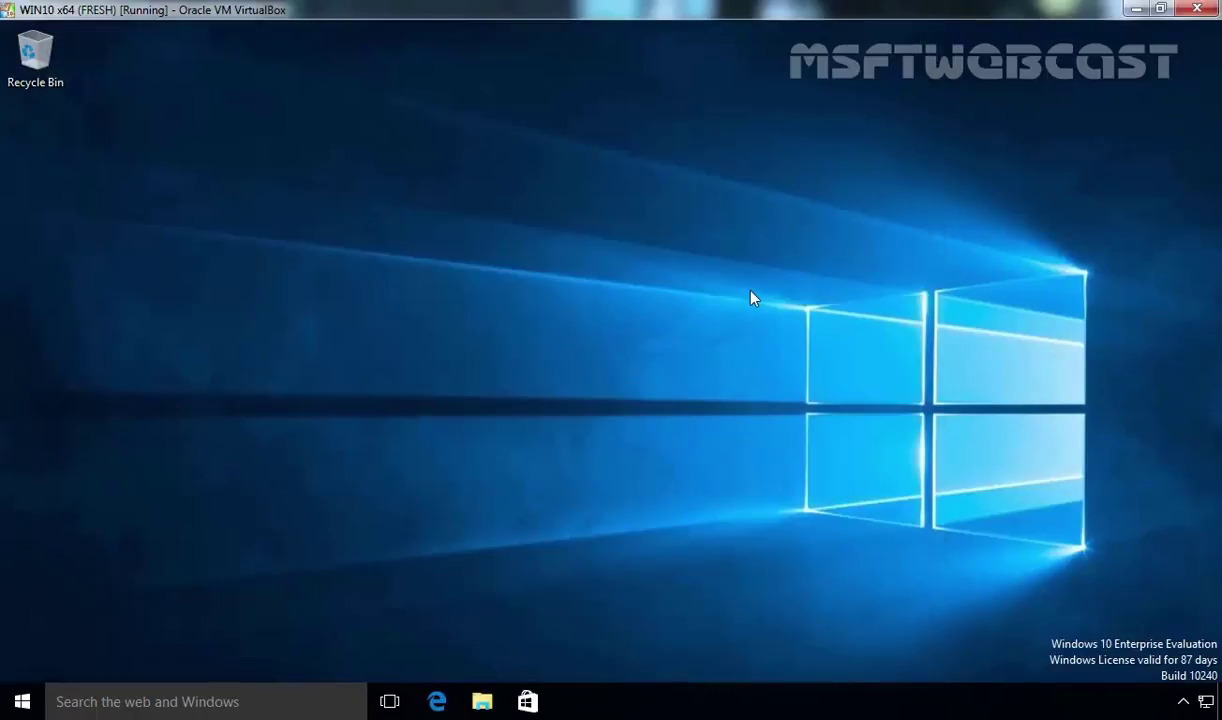
- Open the System remote settings and allow Remote Desktop connections to this computer
{"action": "right_click", "coordinate": [22, 700]}
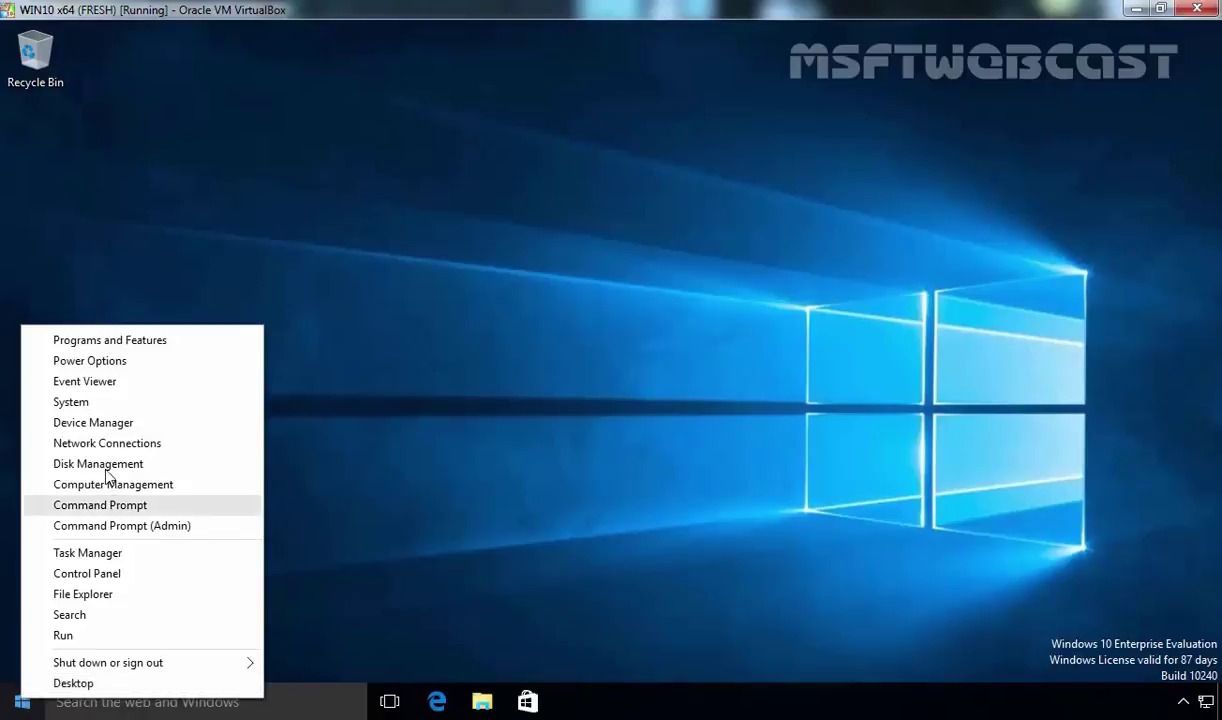
{"action": "left_click", "coordinate": [60, 400]}
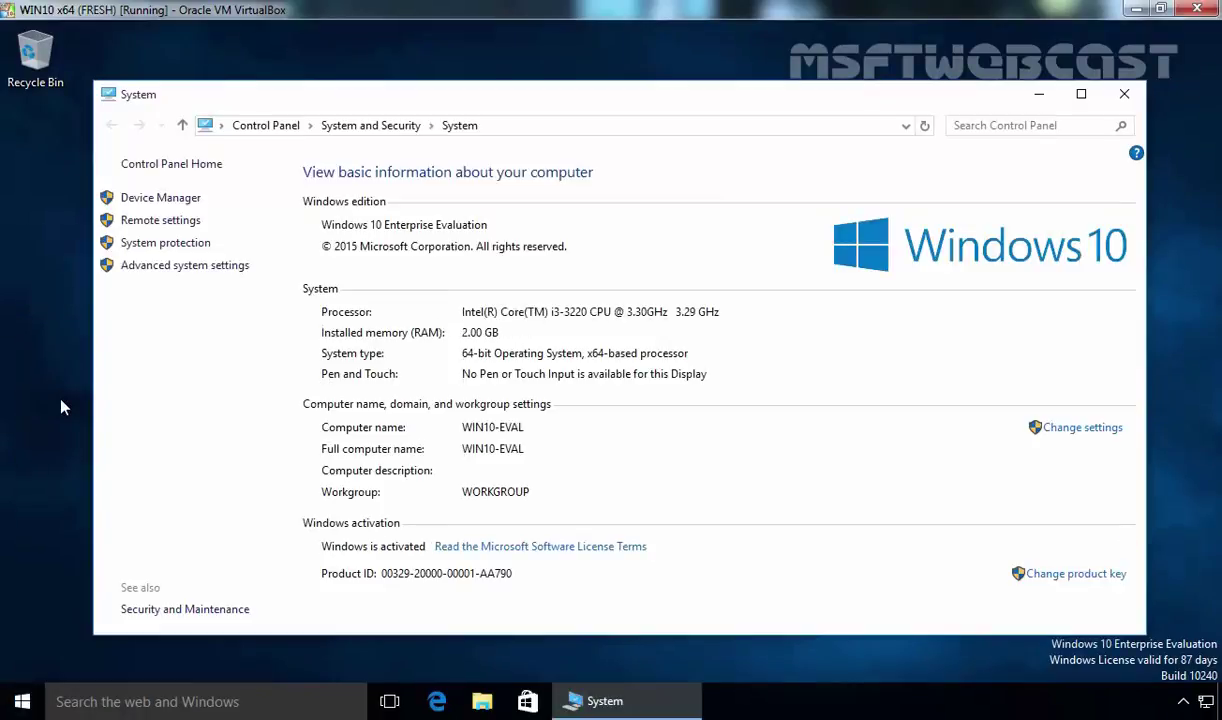
{"action": "left_click", "coordinate": [170, 221]}
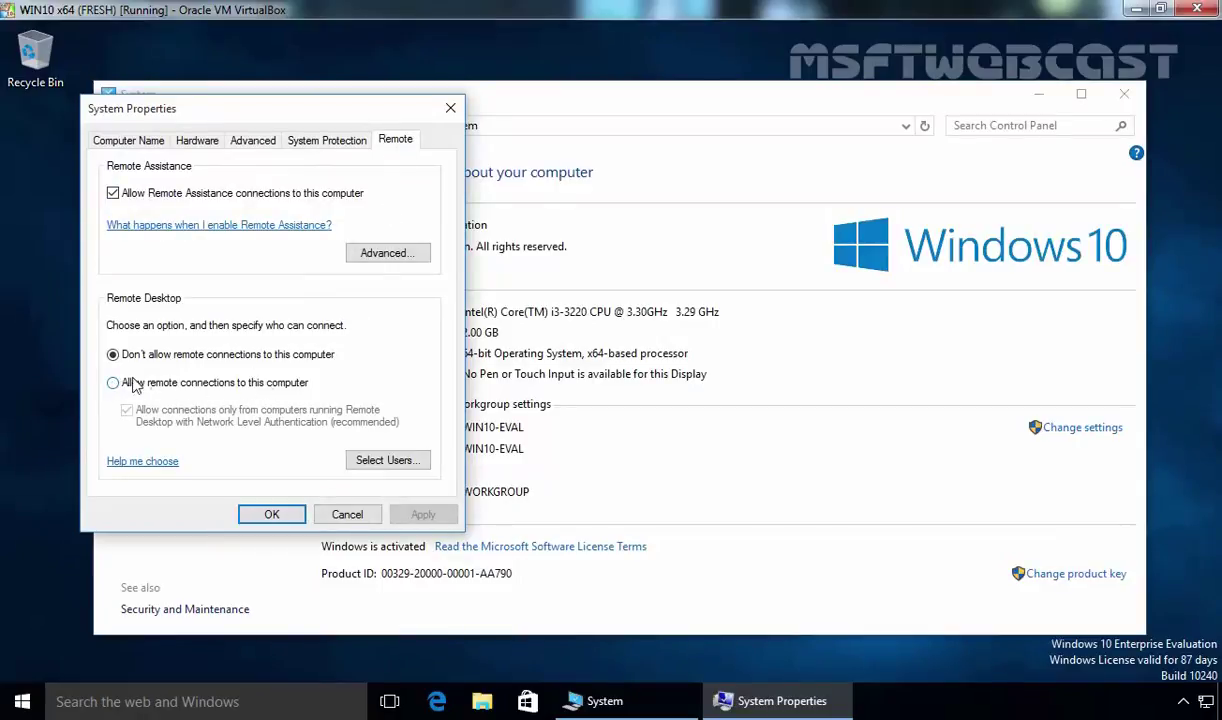
{"action": "left_click", "coordinate": [114, 383]}
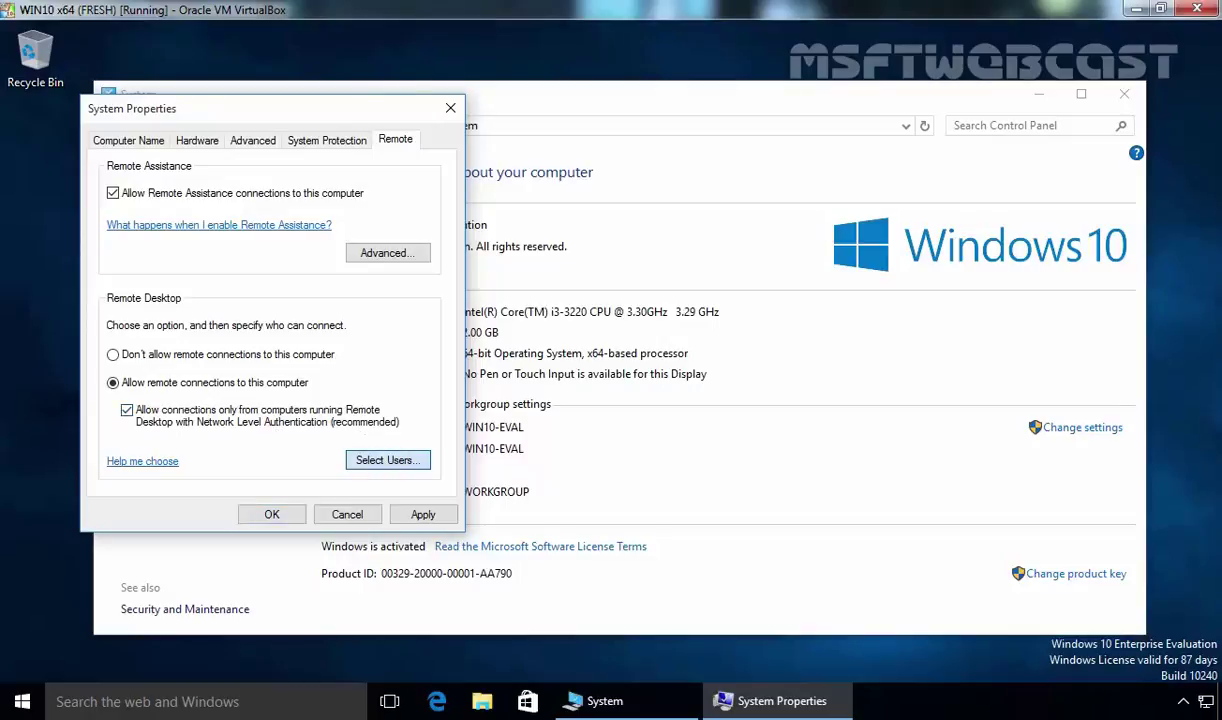
- Review the Remote Desktop user list without adding anyone and save the remote settings
{"action": "left_click", "coordinate": [388, 460]}
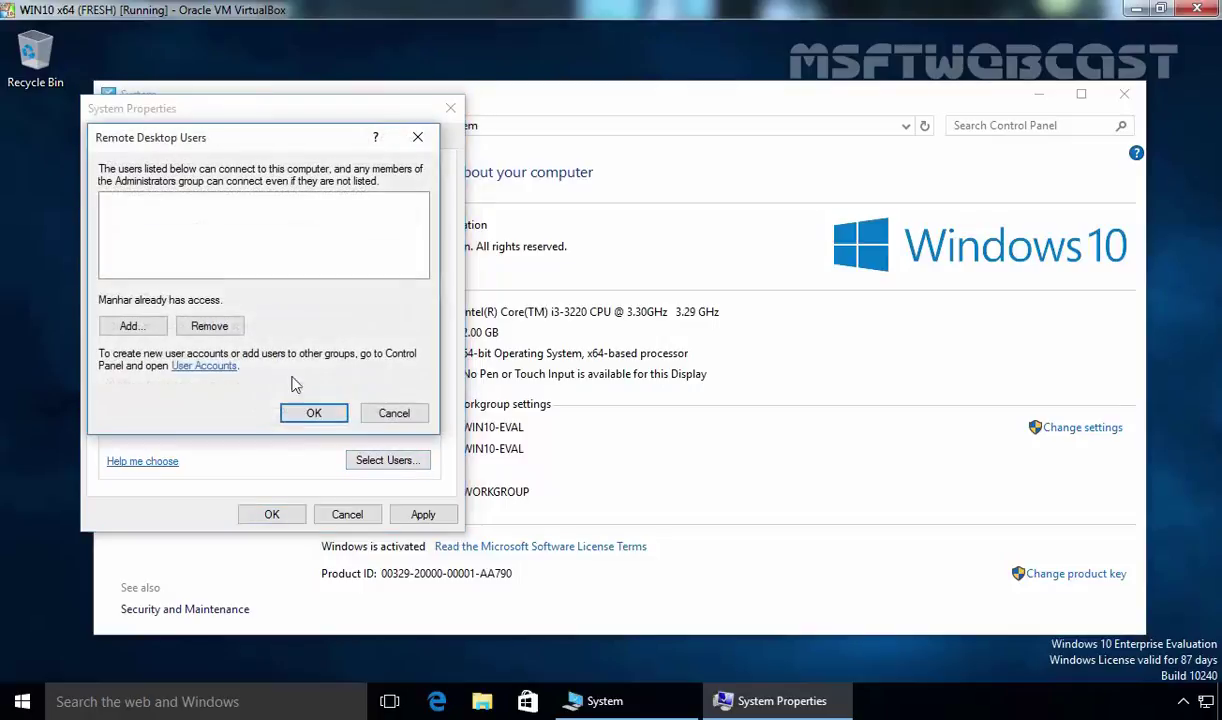
{"action": "left_click", "coordinate": [130, 328]}
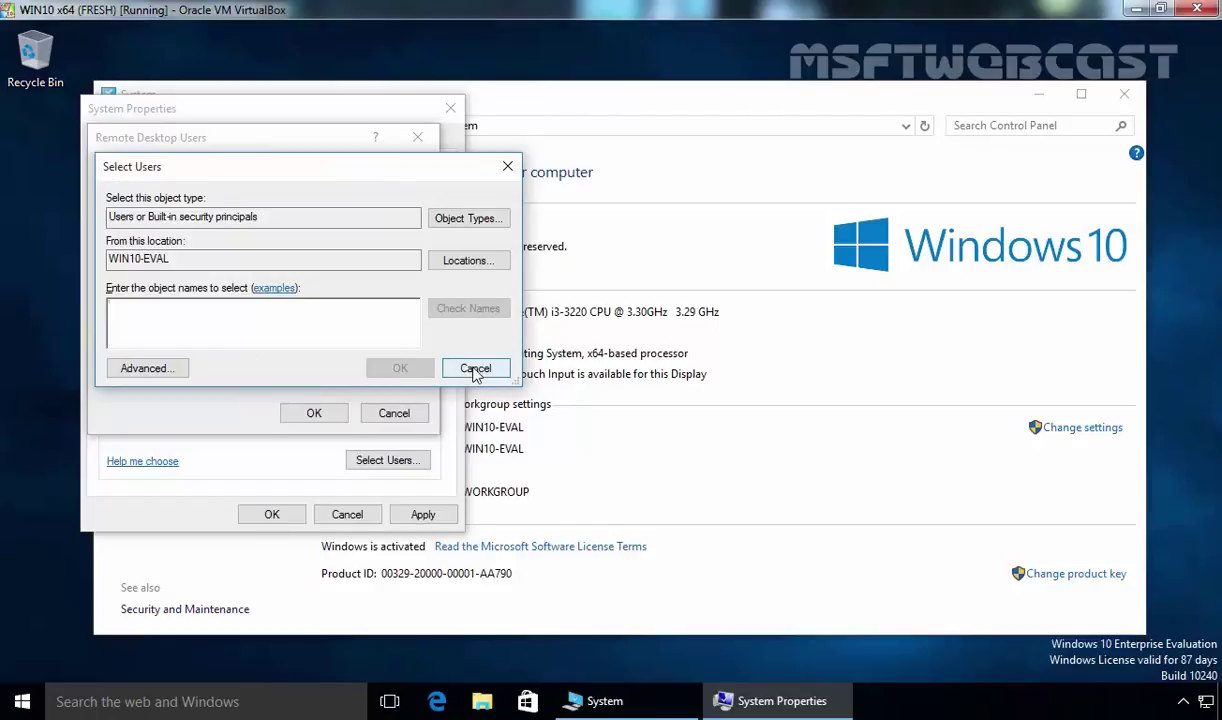
{"action": "left_click", "coordinate": [475, 369]}
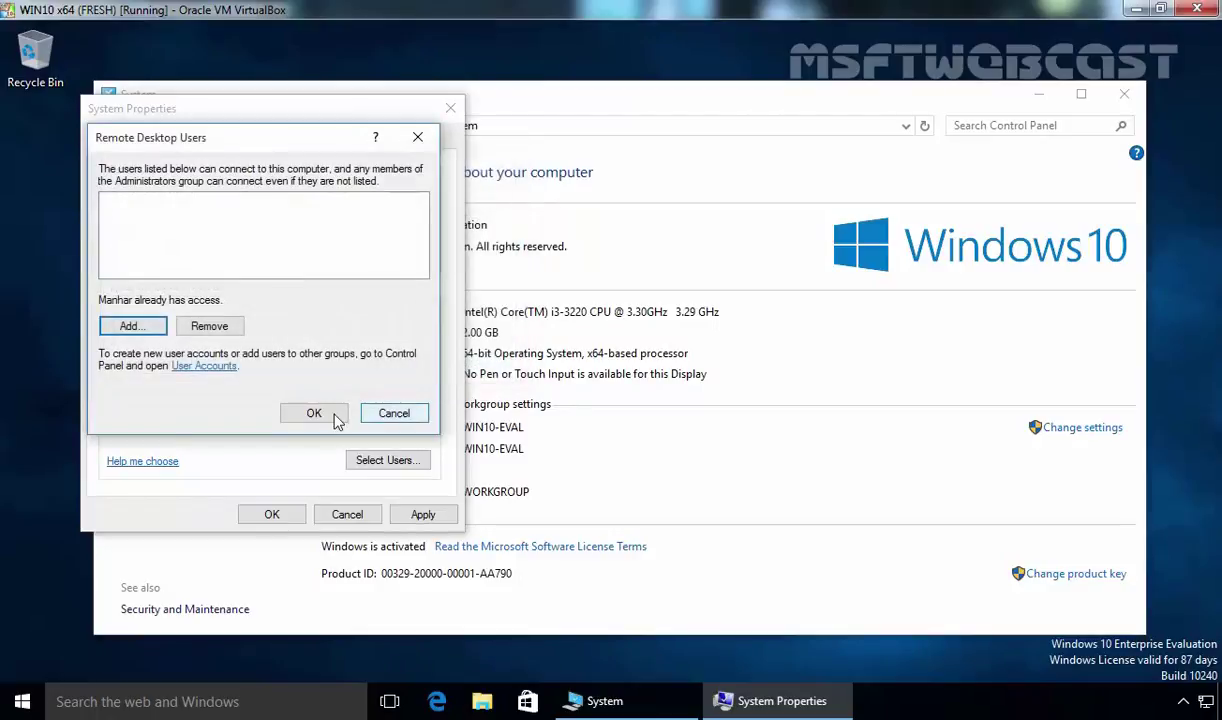
{"action": "left_click", "coordinate": [405, 421]}
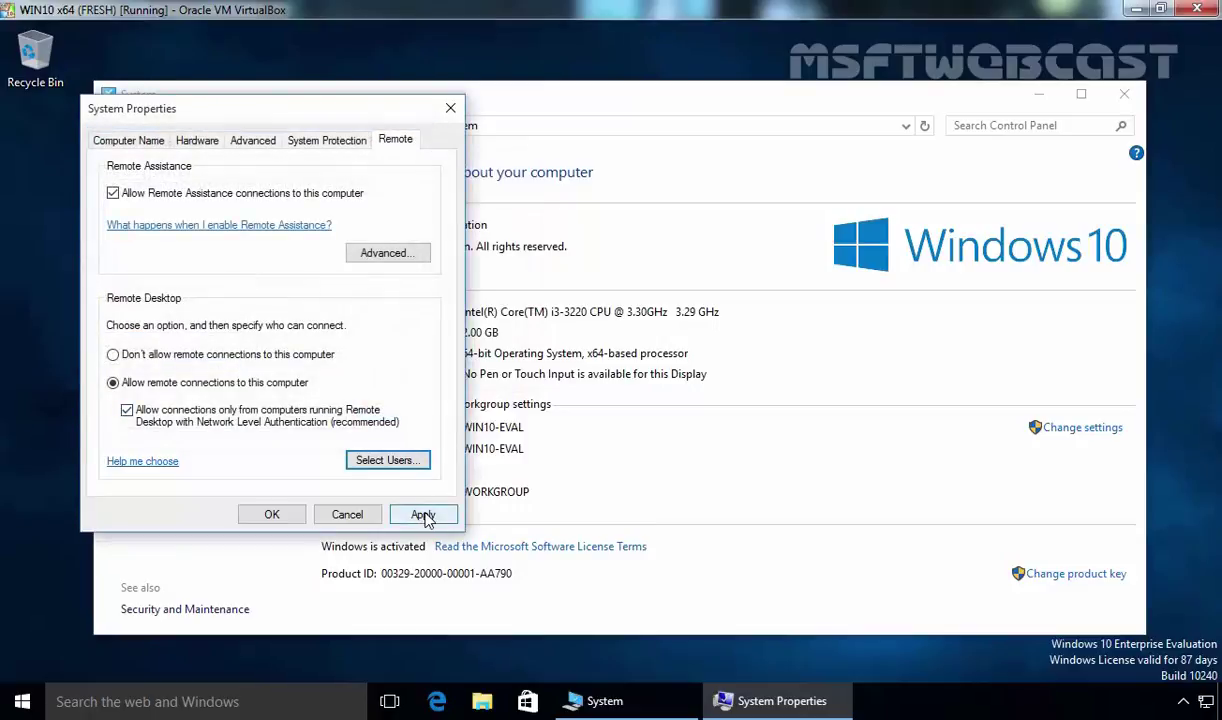
{"action": "left_click", "coordinate": [274, 514]}
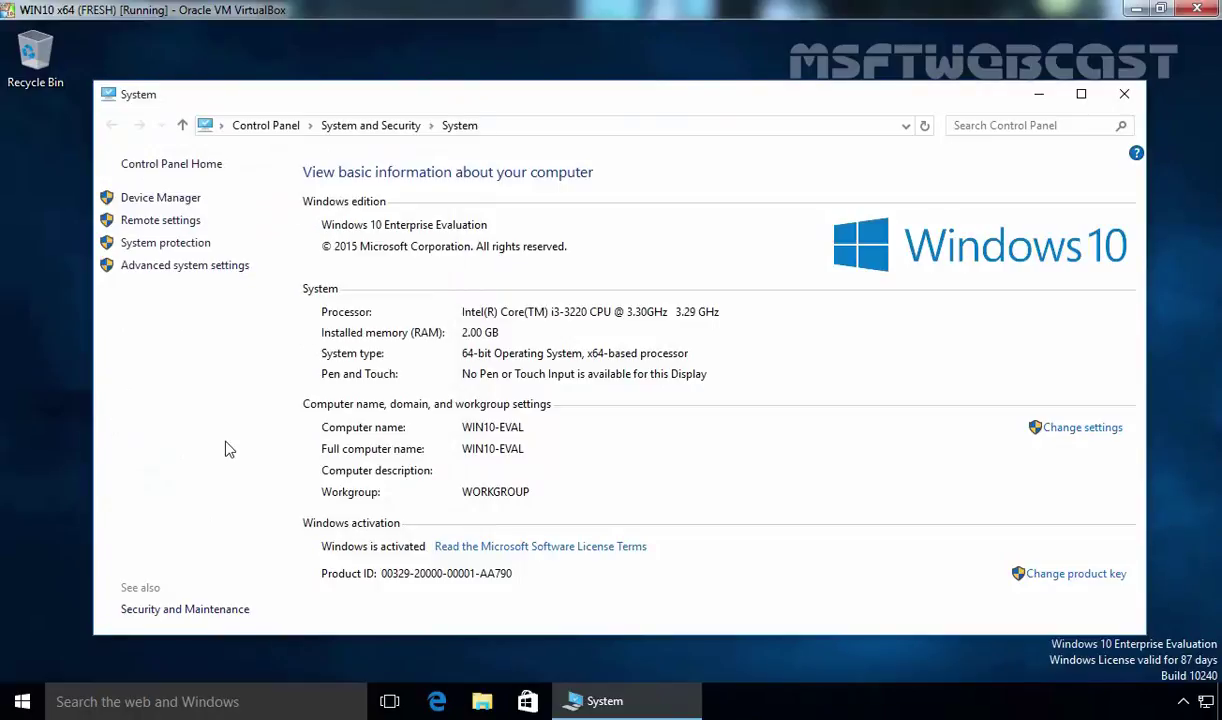
- Open Control Panel, switch its view to Large icons, and open Windows Firewall
{"action": "right_click", "coordinate": [25, 704]}
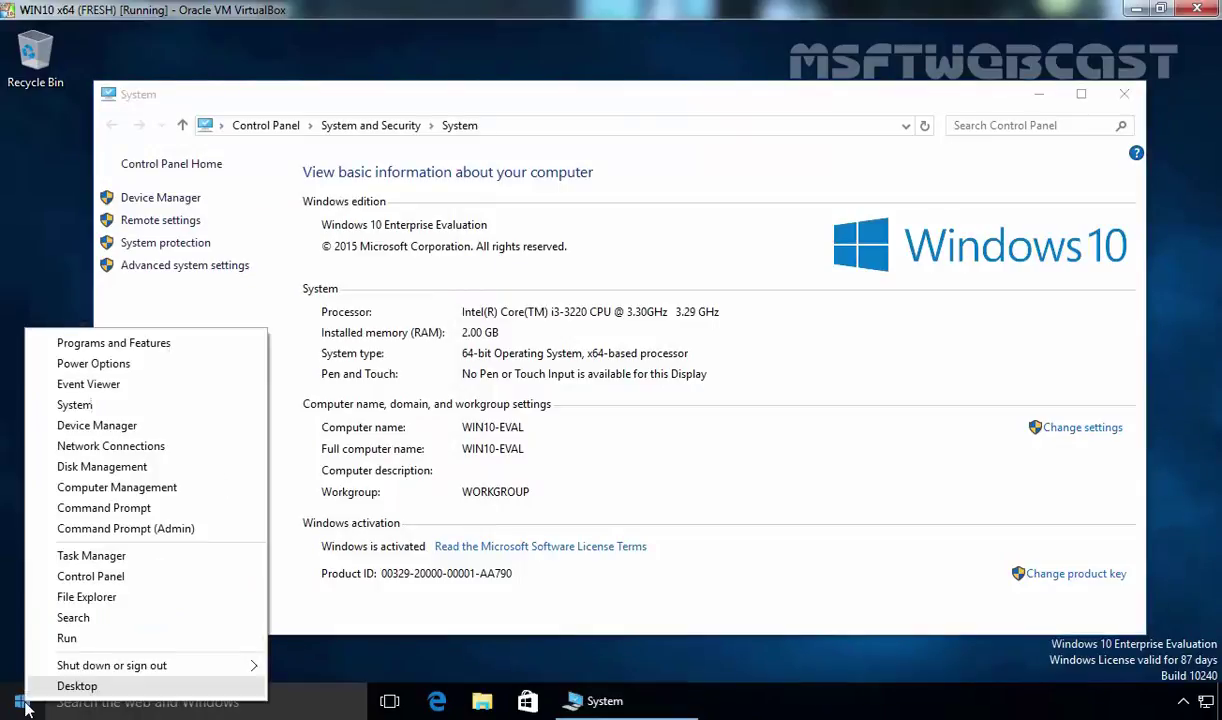
{"action": "left_click", "coordinate": [82, 578]}
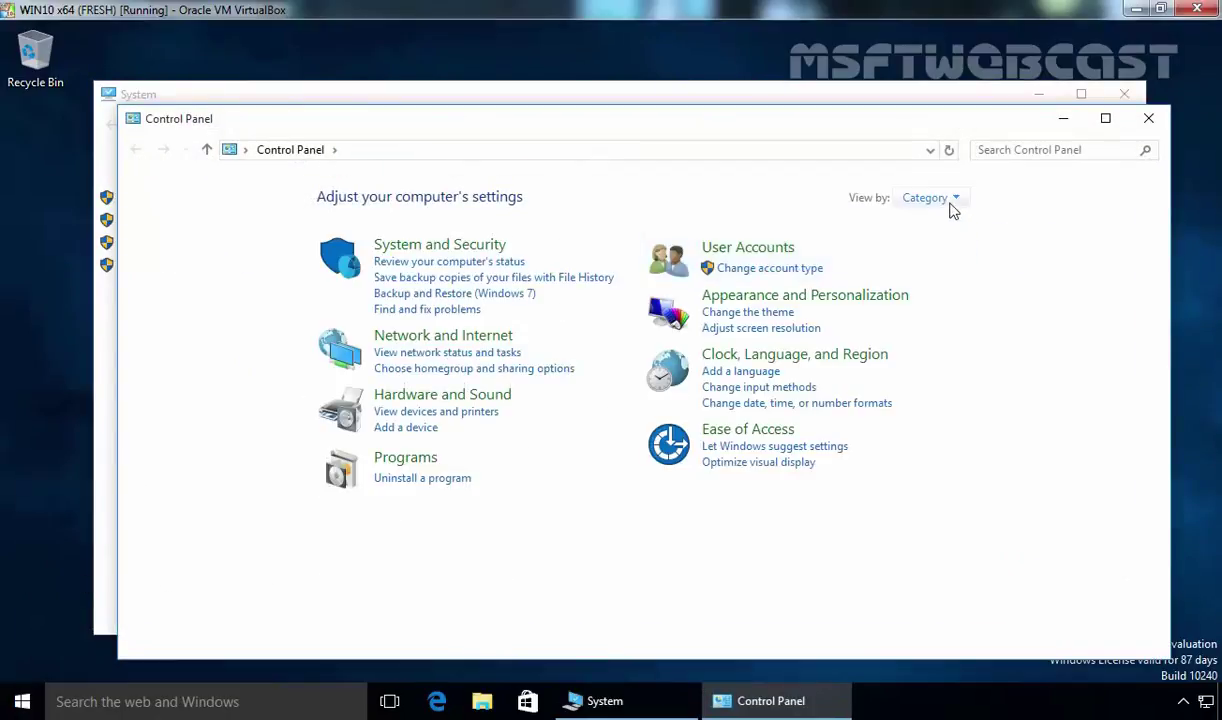
{"action": "left_click", "coordinate": [952, 202]}
{"action": "left_click", "coordinate": [953, 251]}
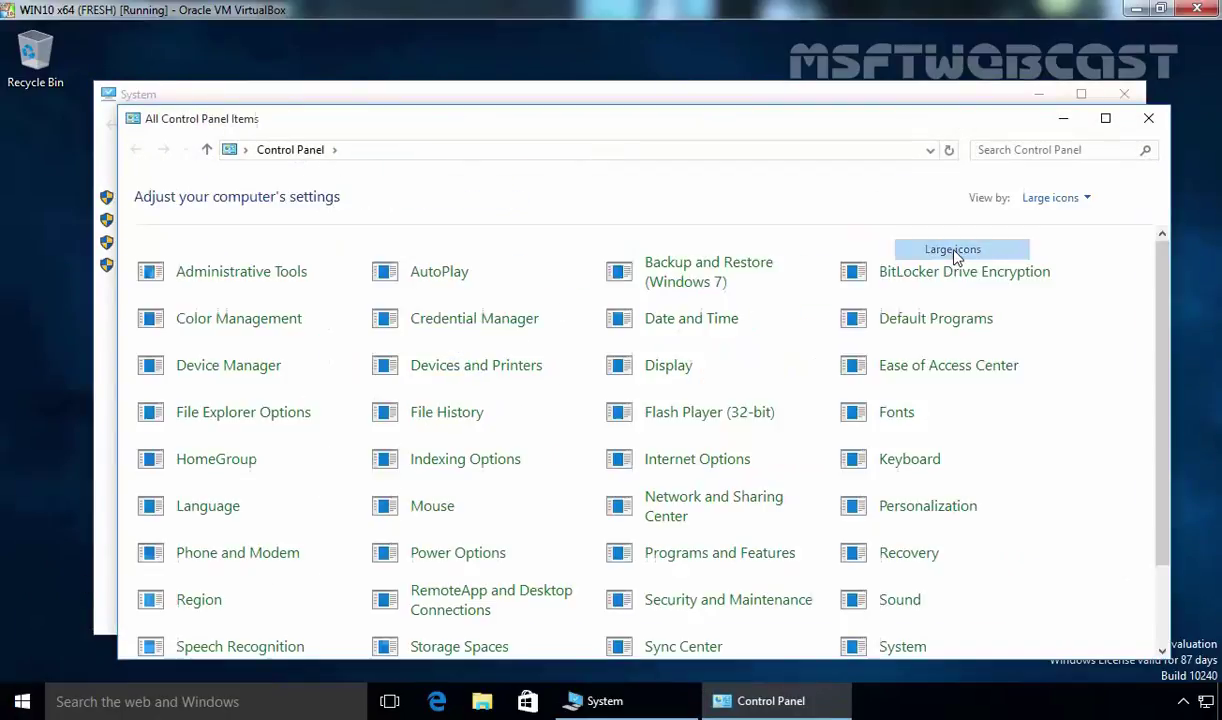
{"action": "scroll", "coordinate": [958, 259], "scroll_direction": "down", "scroll_amount": 2}
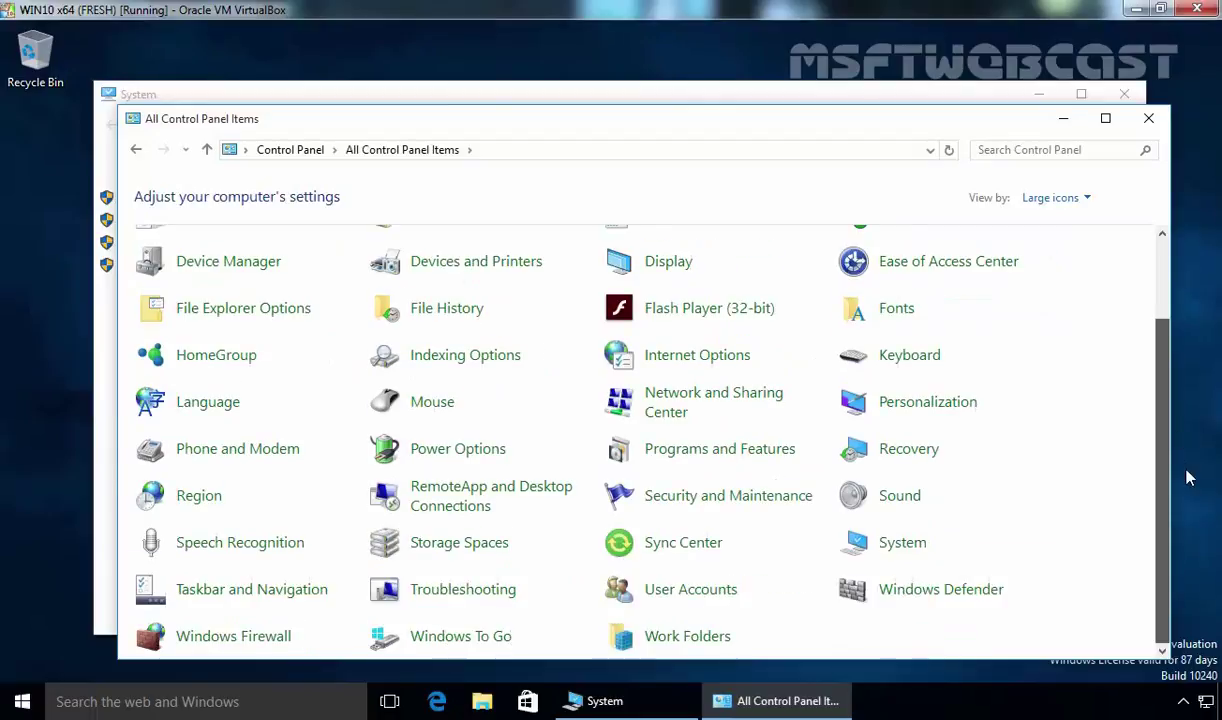
{"action": "left_click", "coordinate": [192, 634]}
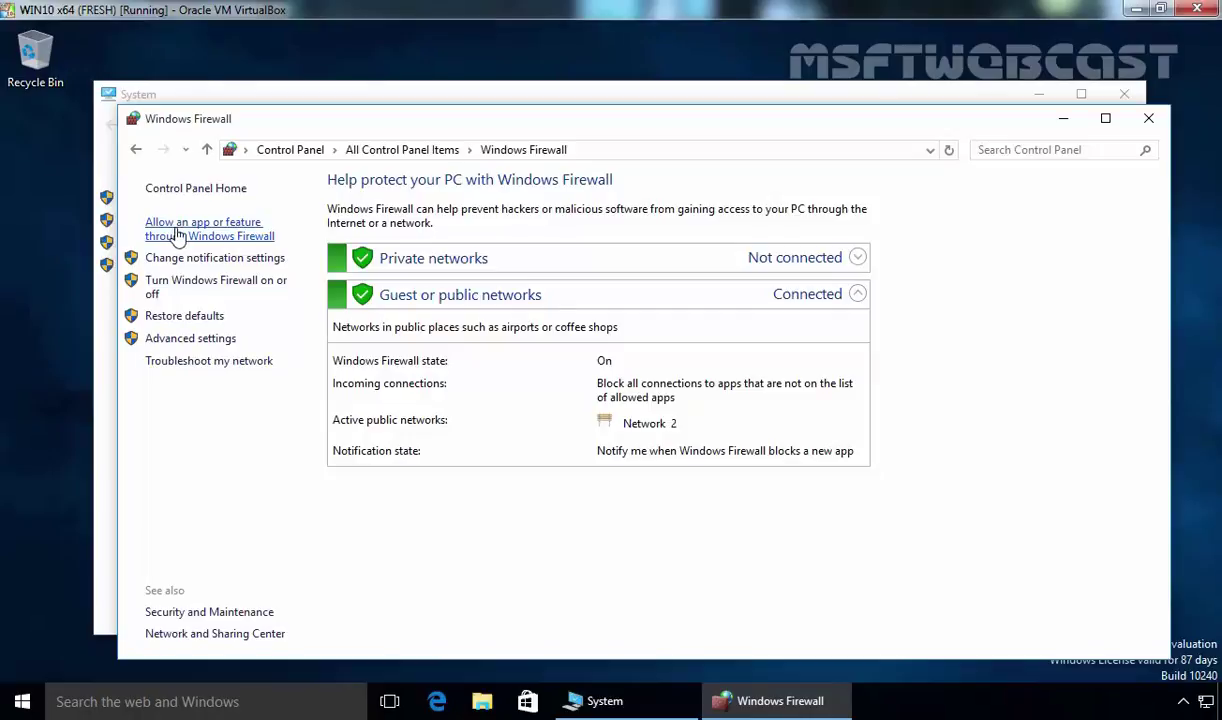
- Allow Remote Desktop through Windows Firewall on public networks as well, save the change, and close the open windows
{"action": "left_click", "coordinate": [178, 234]}
{"action": "left_click", "coordinate": [853, 240]}
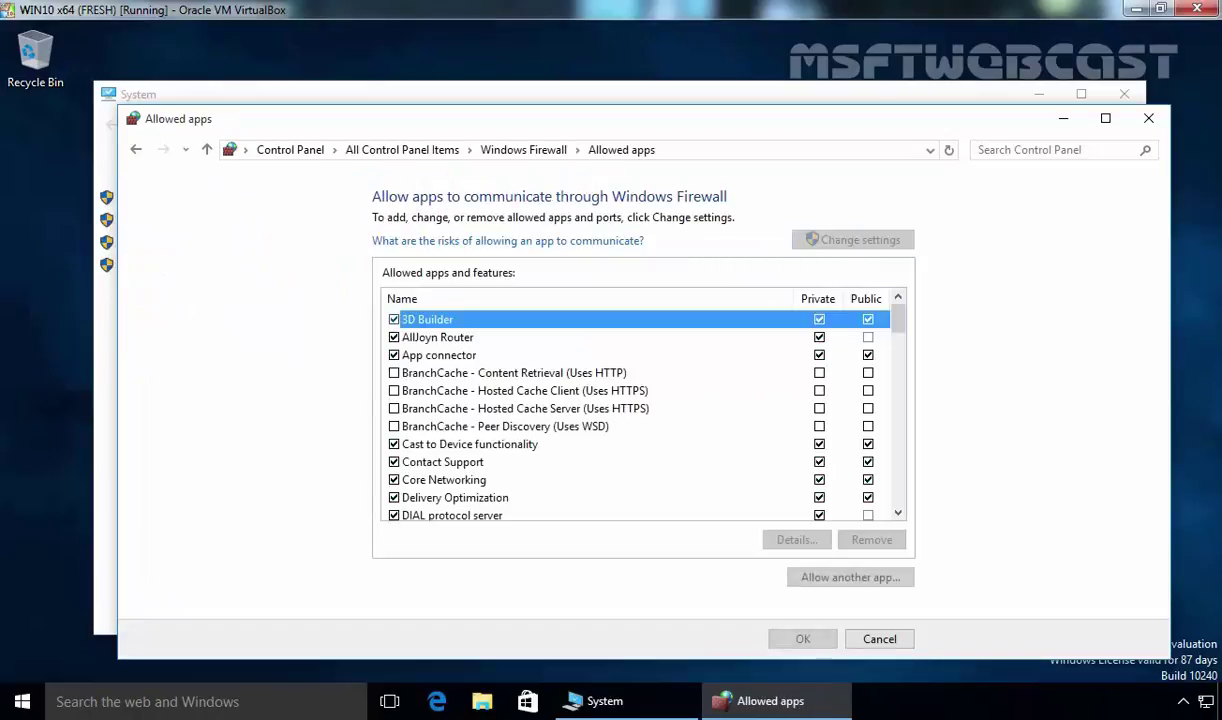
{"action": "left_click_drag", "start_coordinate": [903, 319], "coordinate": [903, 405]}
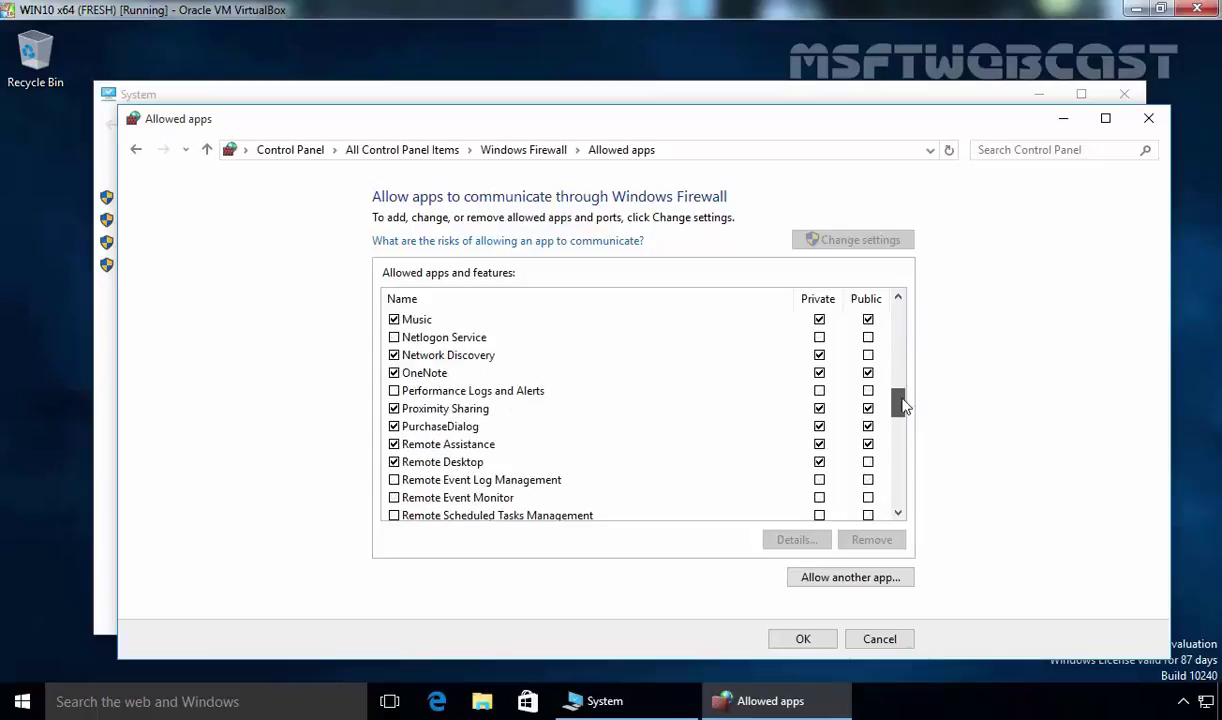
{"action": "left_click", "coordinate": [440, 461]}
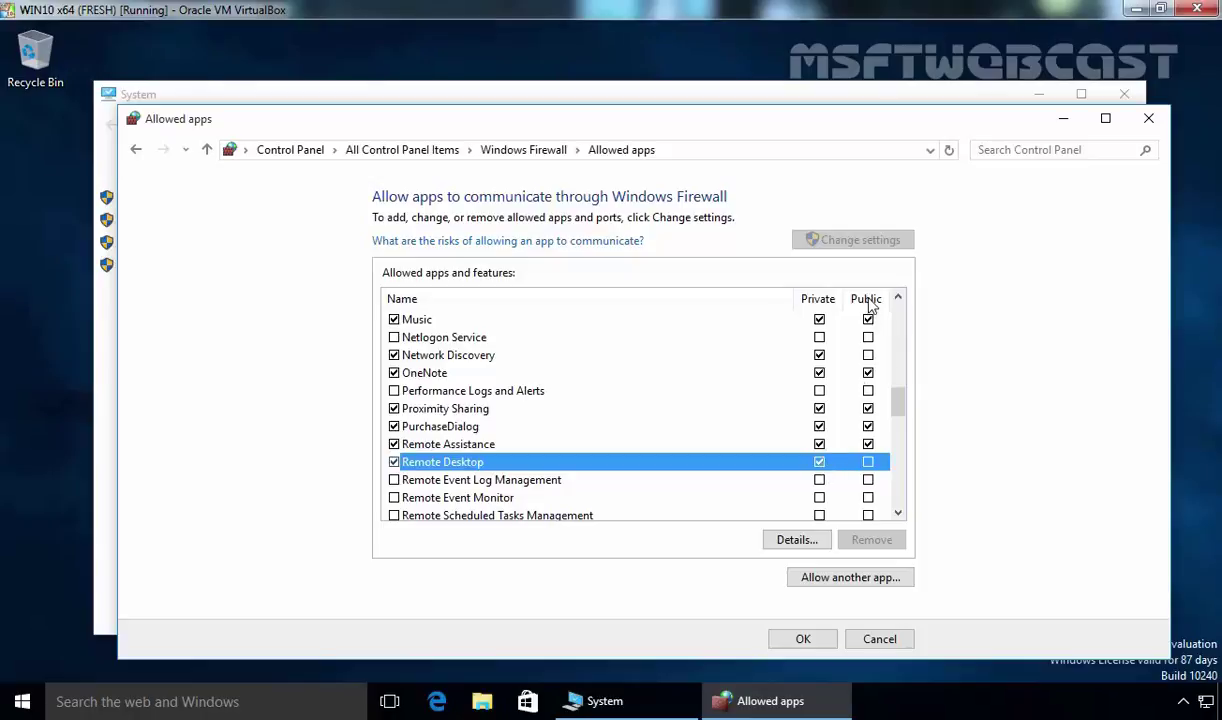
{"action": "left_click", "coordinate": [867, 462]}
{"action": "left_click", "coordinate": [800, 640]}
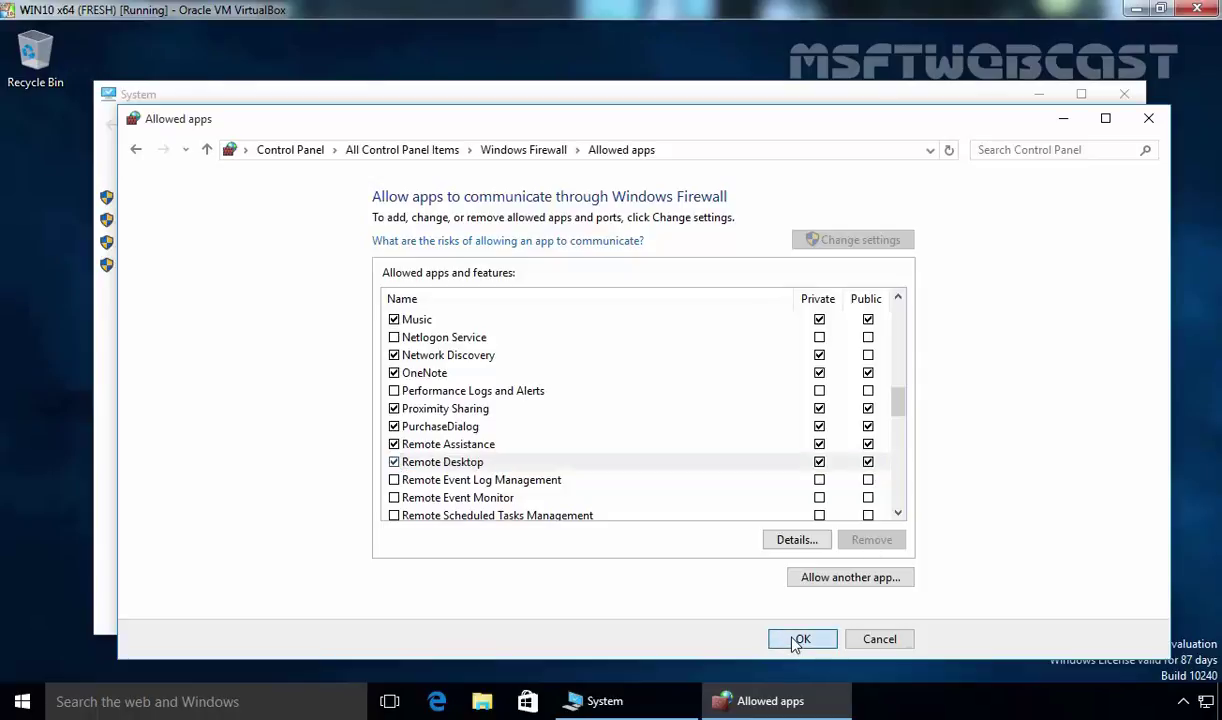
{"action": "left_click", "coordinate": [1148, 118]}
{"action": "left_click", "coordinate": [1124, 95]}
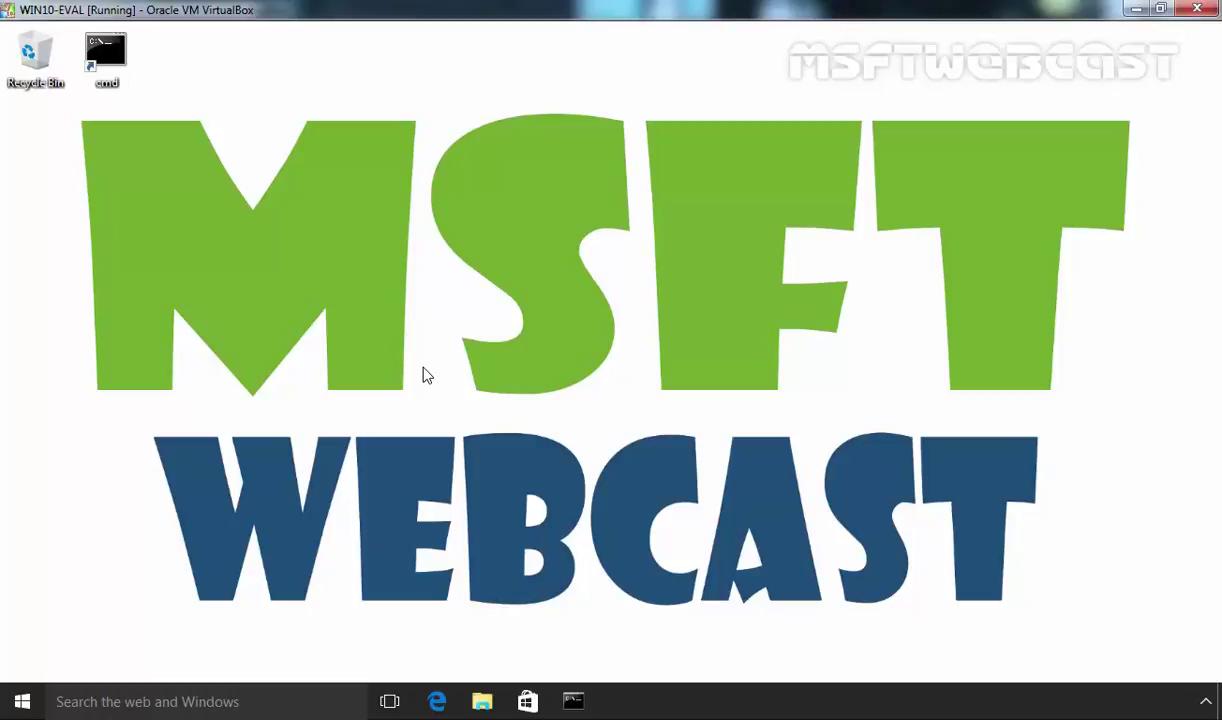
- Search Windows for "remote", open Remote Desktop Connection from the results, and close its window
{"action": "left_click", "coordinate": [245, 705]}
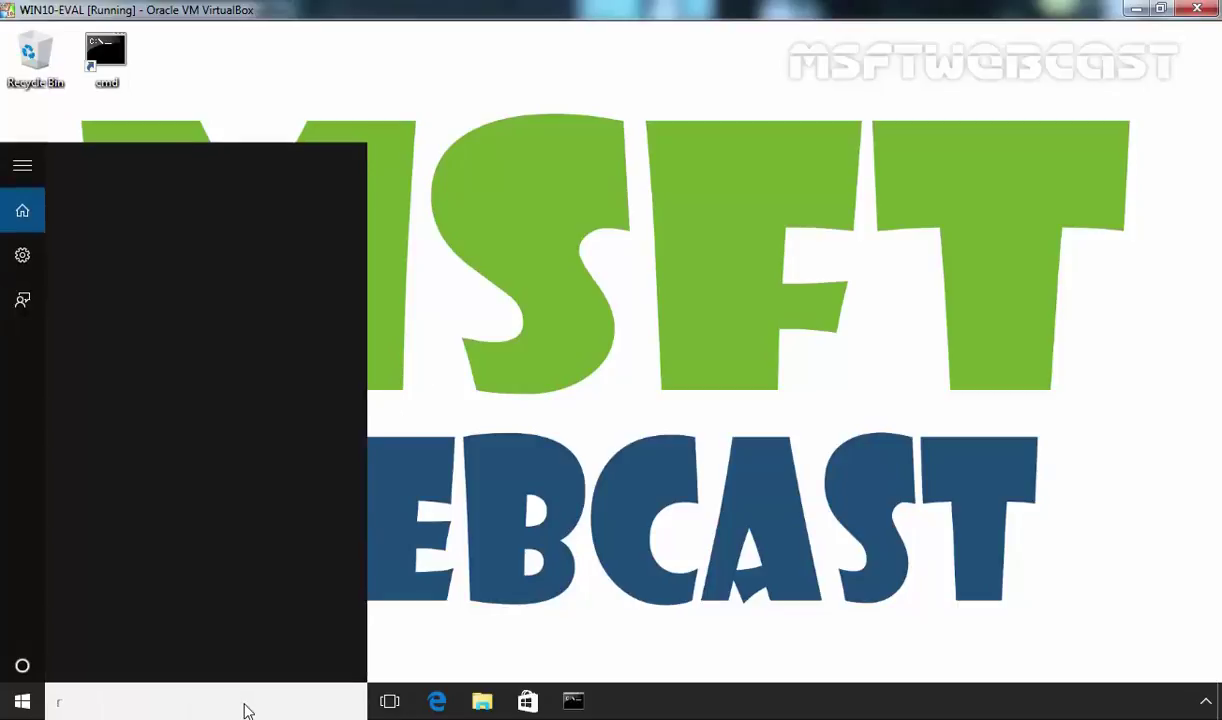
{"action": "type", "text": "remote"}
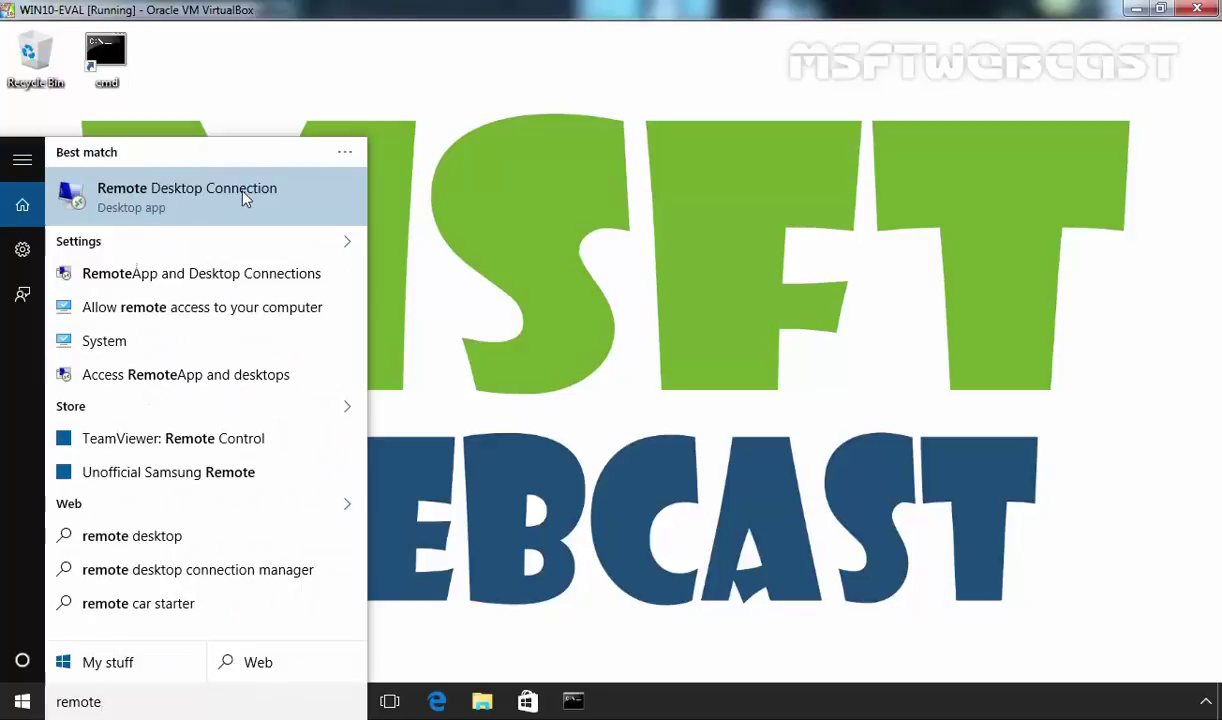
{"action": "left_click", "coordinate": [188, 205]}
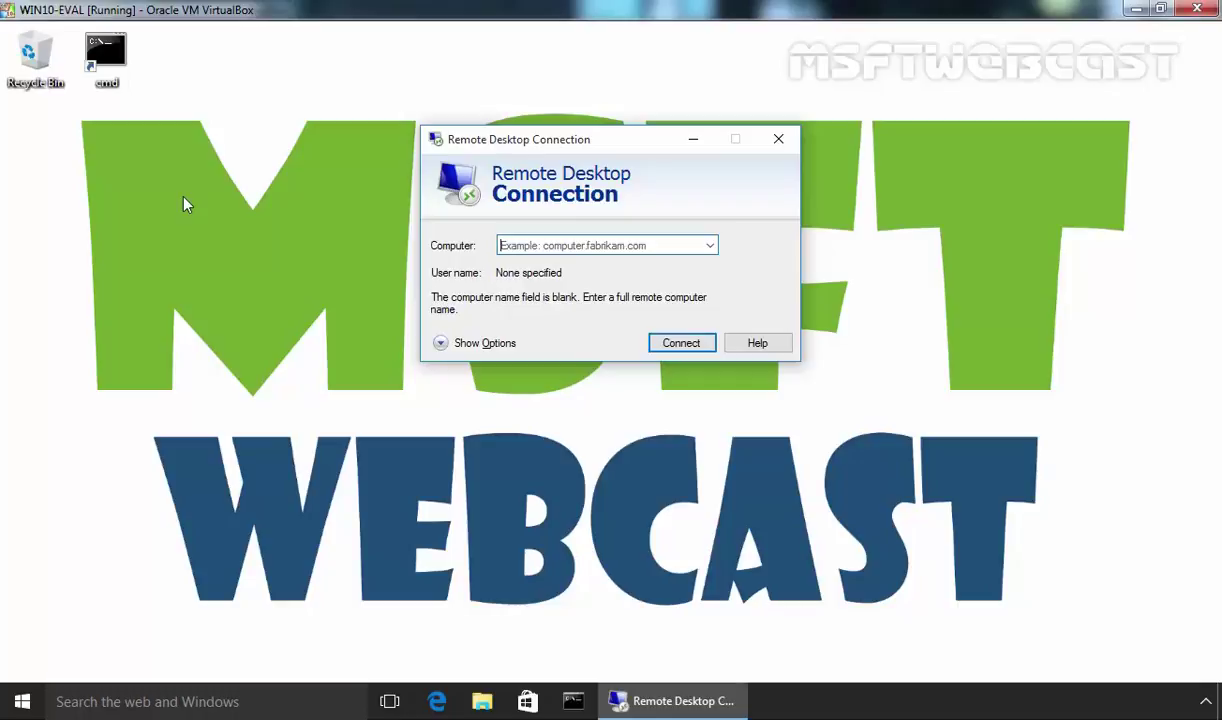
{"action": "left_click", "coordinate": [778, 139]}
- Launch Remote Desktop Connection by running the mstsc command
{"action": "key", "text": "super+r"}
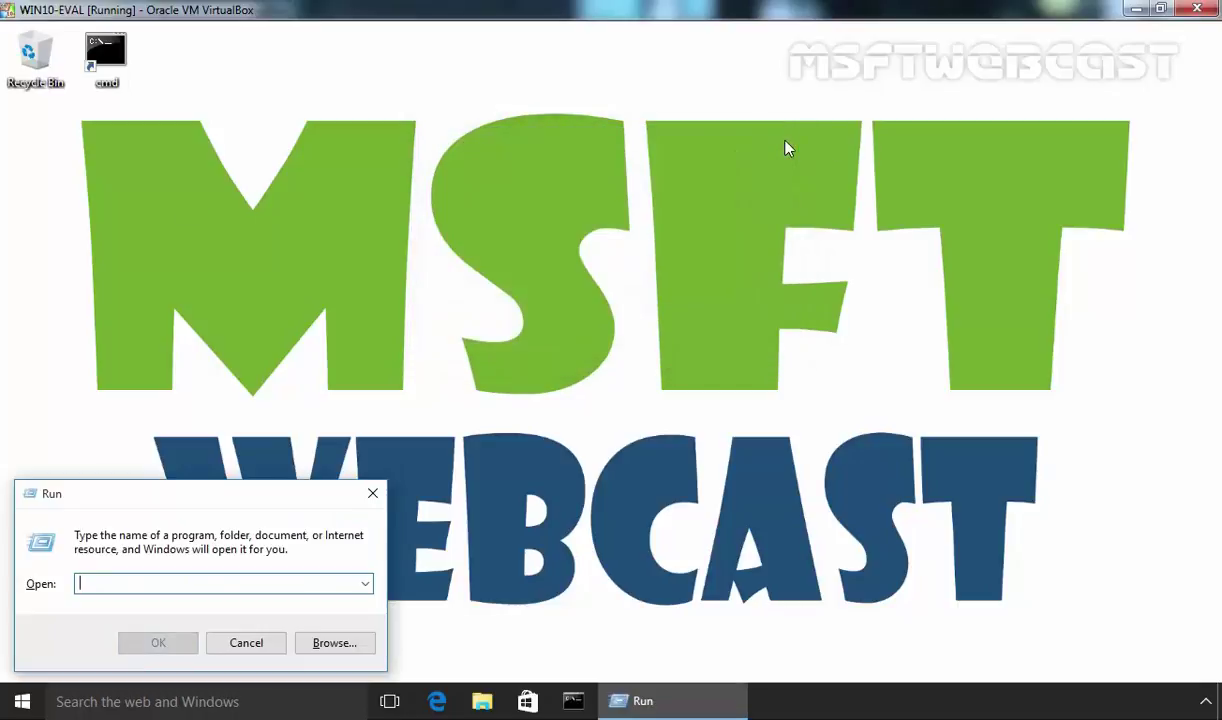
{"action": "type", "text": "mstsc"}
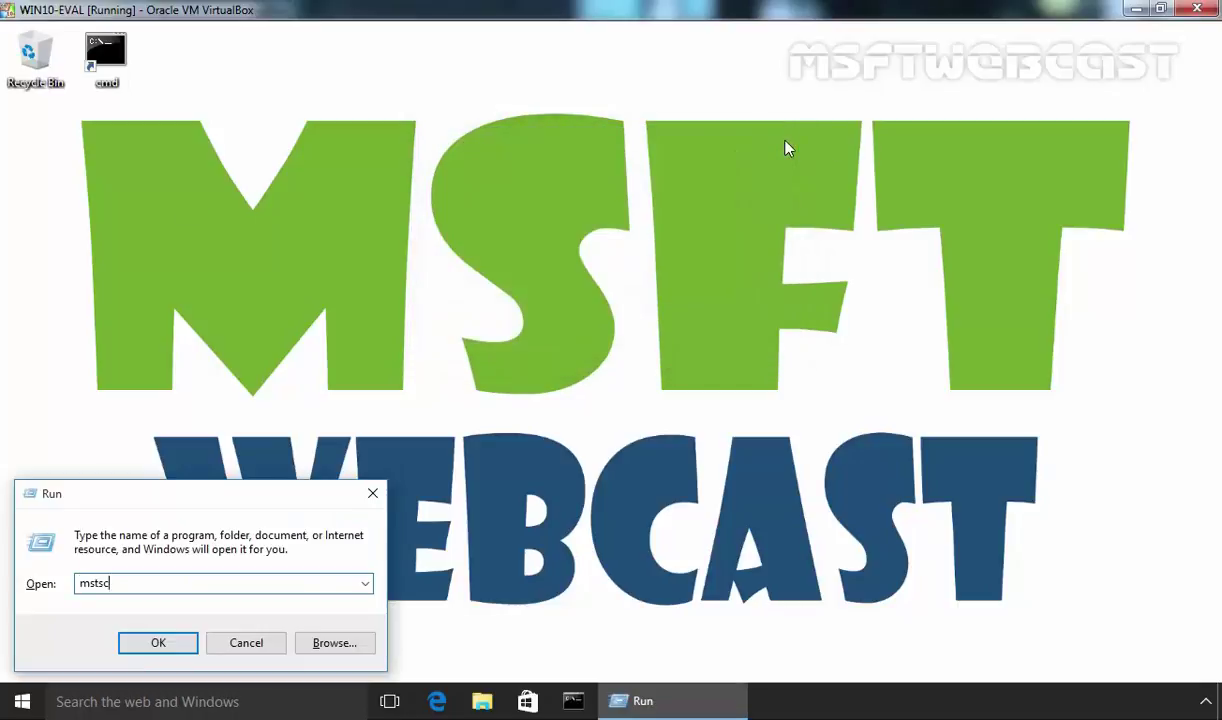
{"action": "key", "text": "Return"}
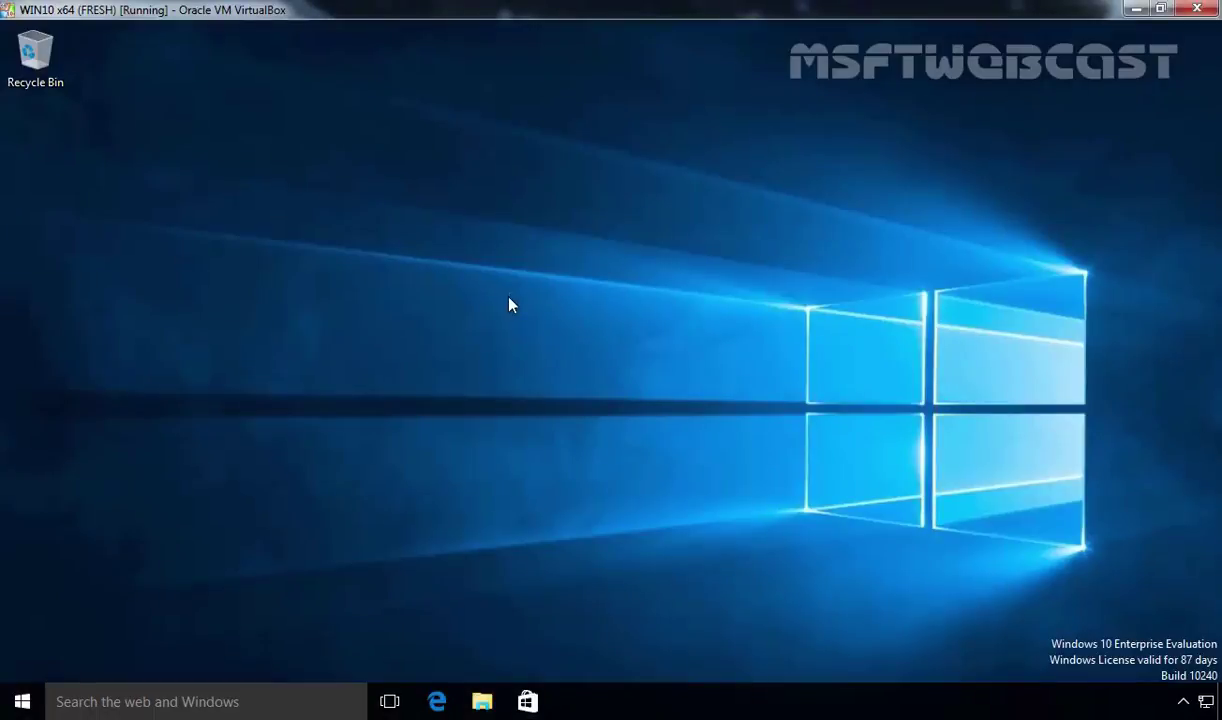
- Switch to the WIN10 x64 (FRESH) virtual machine and look up its IP address with ipconfig in a Command Prompt
{"action": "key", "text": "super+r"}
{"action": "type", "text": "cmd"}
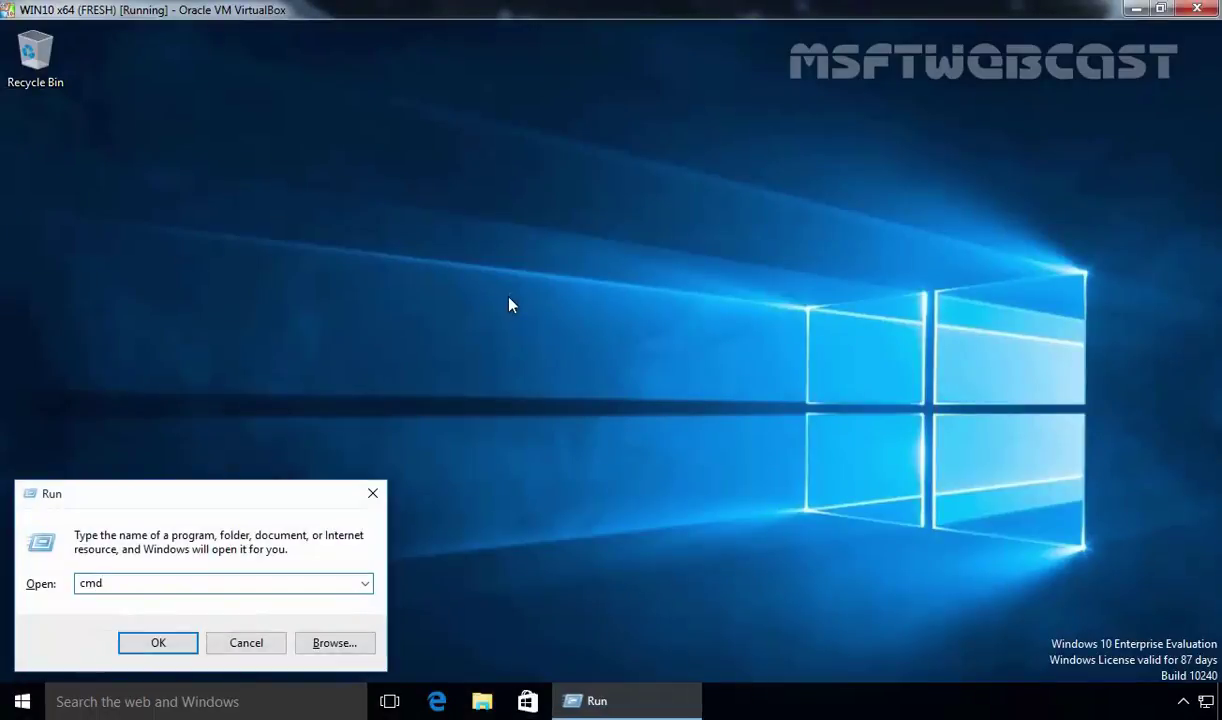
{"action": "key", "text": "Return"}
{"action": "type", "text": "ipconfig"}
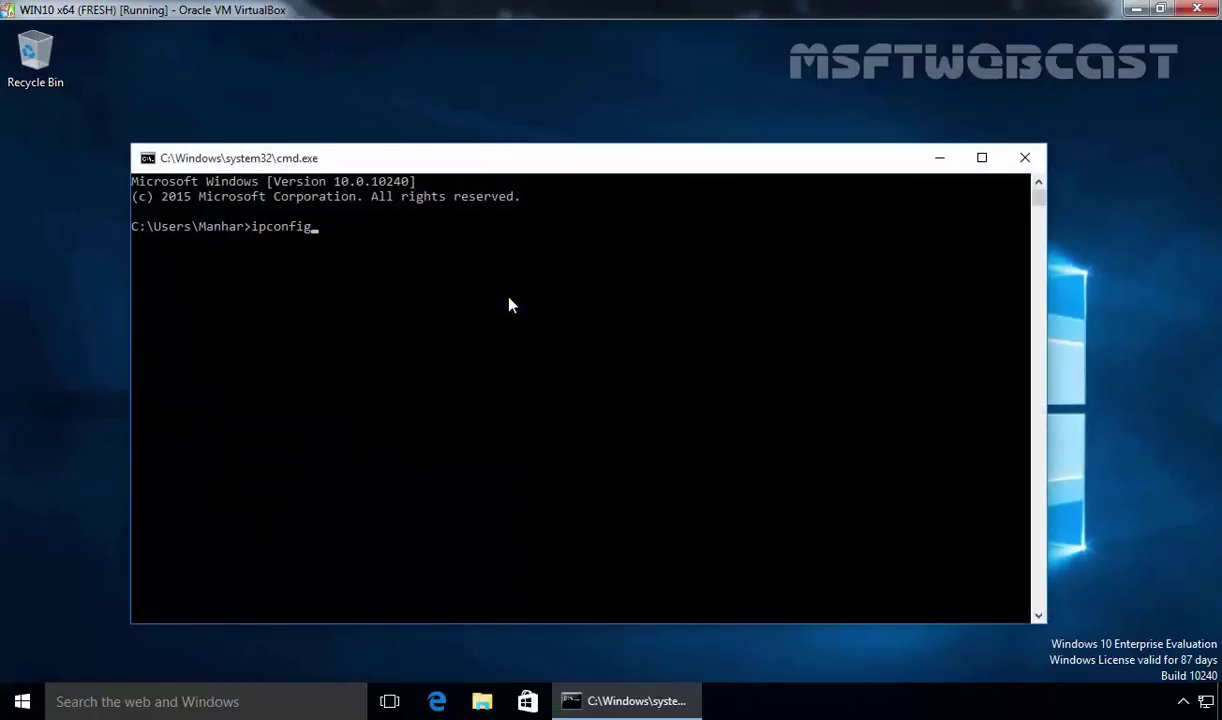
{"action": "key", "text": "Return"}
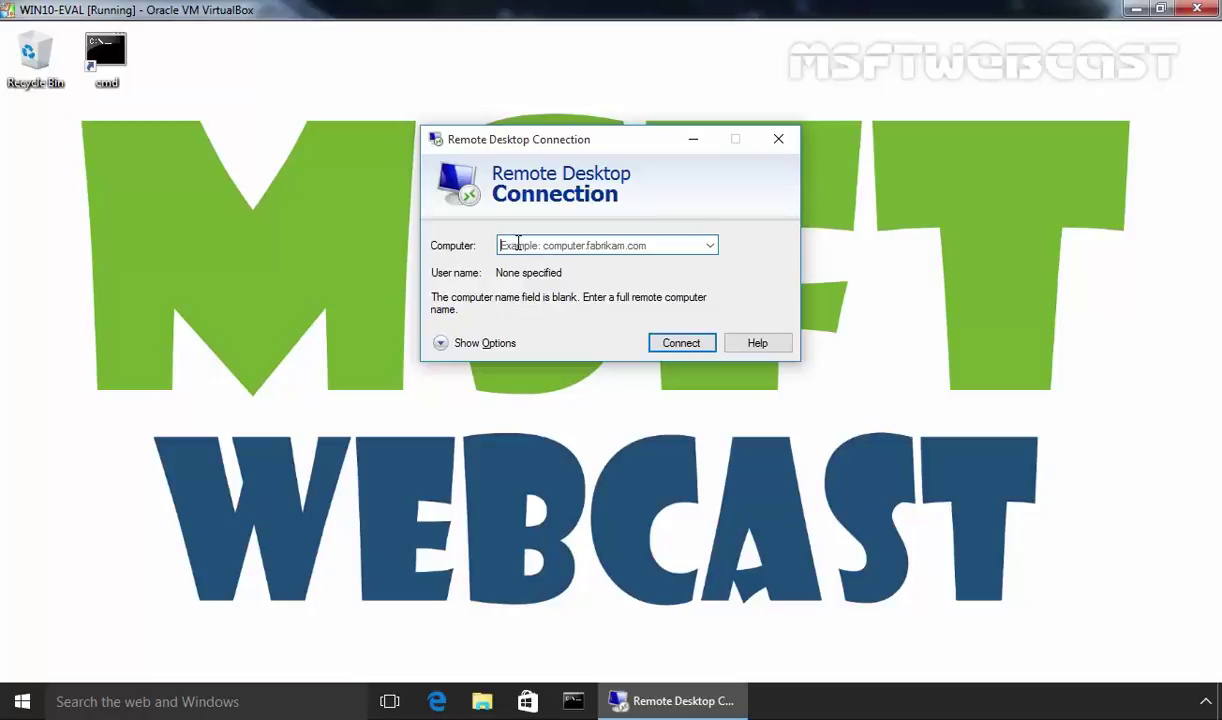
- Back on WIN10-EVAL, connect to 192.168.1.5 with the account's user name and password, and proceed despite the certificate warning
{"action": "type", "text": "192.168.1.5"}
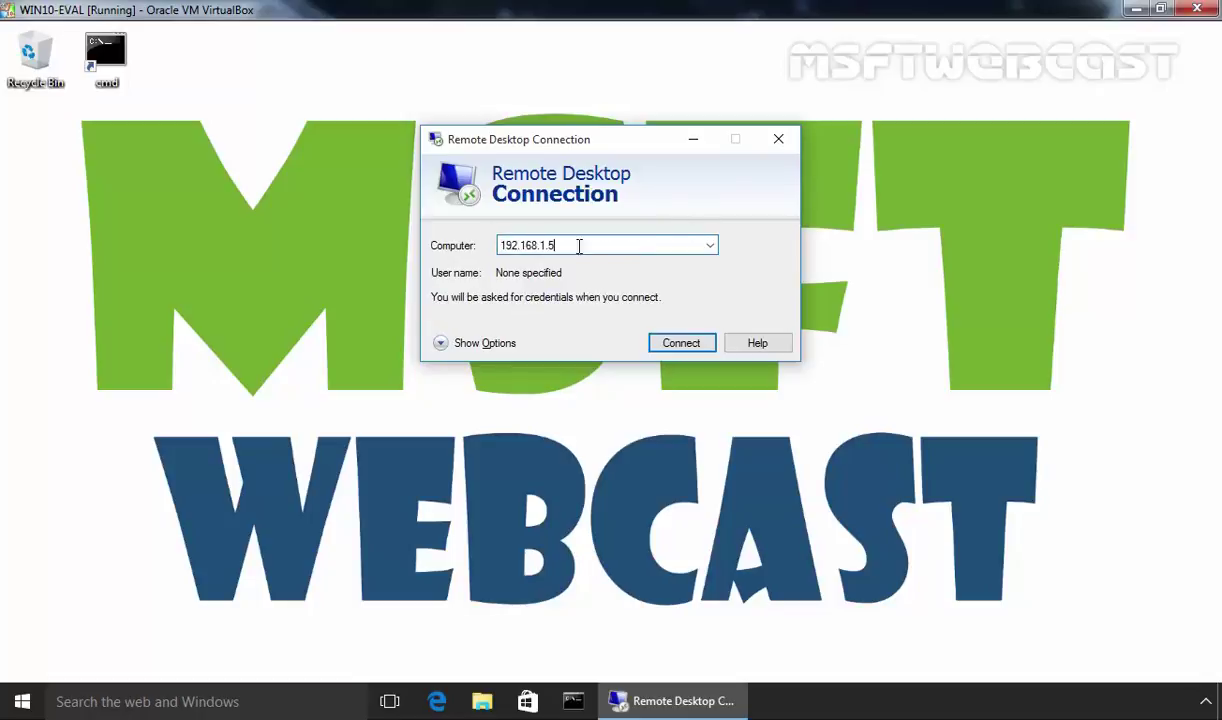
{"action": "left_click", "coordinate": [676, 342]}
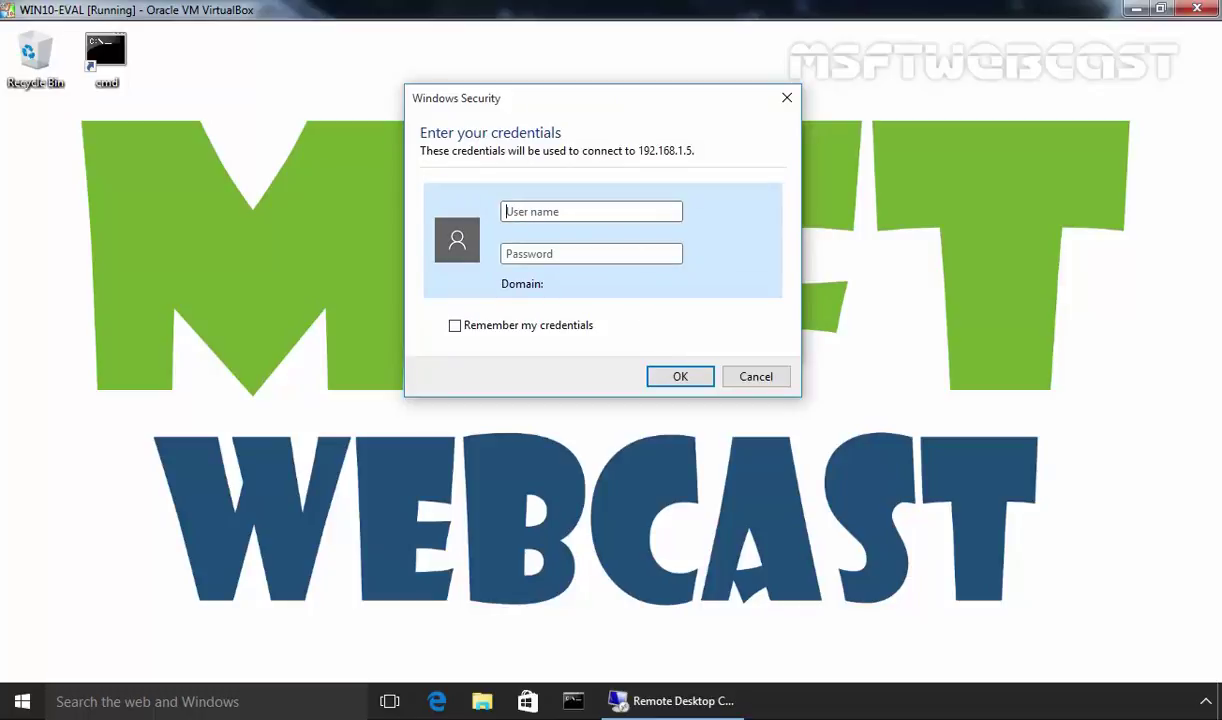
{"action": "left_click", "coordinate": [594, 210]}
{"action": "type", "text": "admi"}
{"action": "key", "text": "BackSpace"}
{"action": "key", "text": "BackSpace"}
{"action": "key", "text": "BackSpace"}
{"action": "key", "text": "BackSpace"}
{"action": "type", "text": "manhar"}
{"action": "key", "text": "Tab"}
{"action": "type", "text": "********"}
{"action": "left_click", "coordinate": [677, 383]}
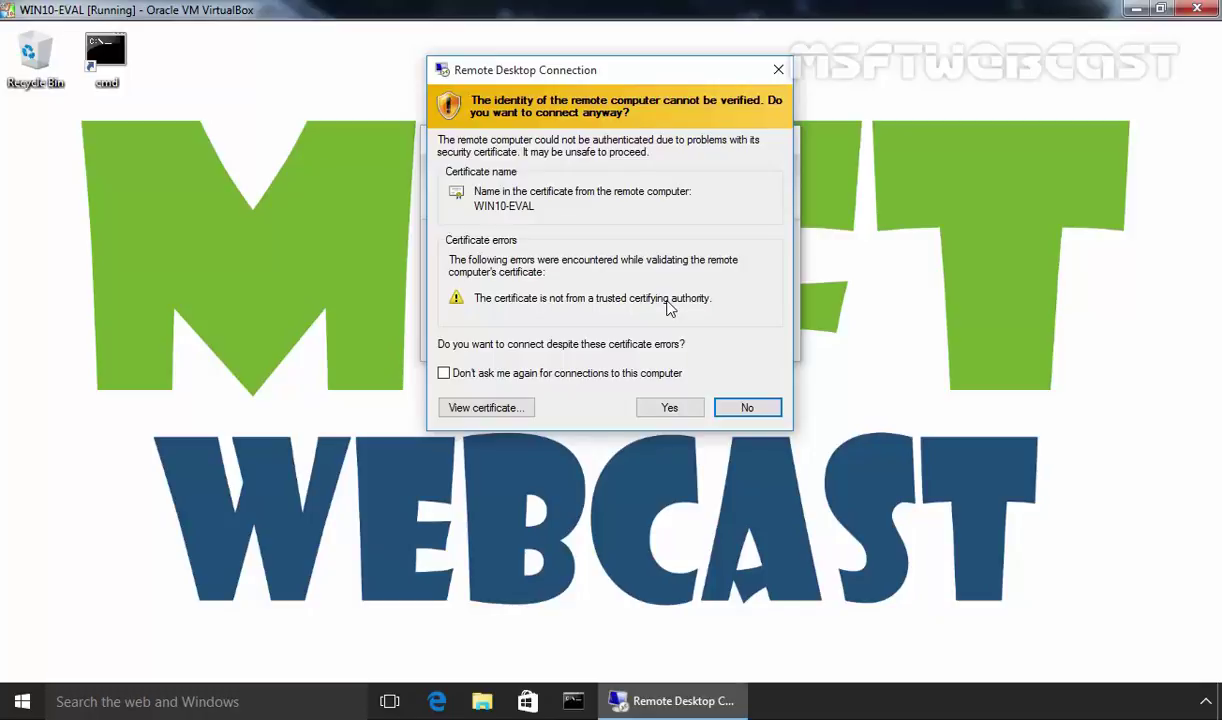
{"action": "left_click", "coordinate": [658, 408]}
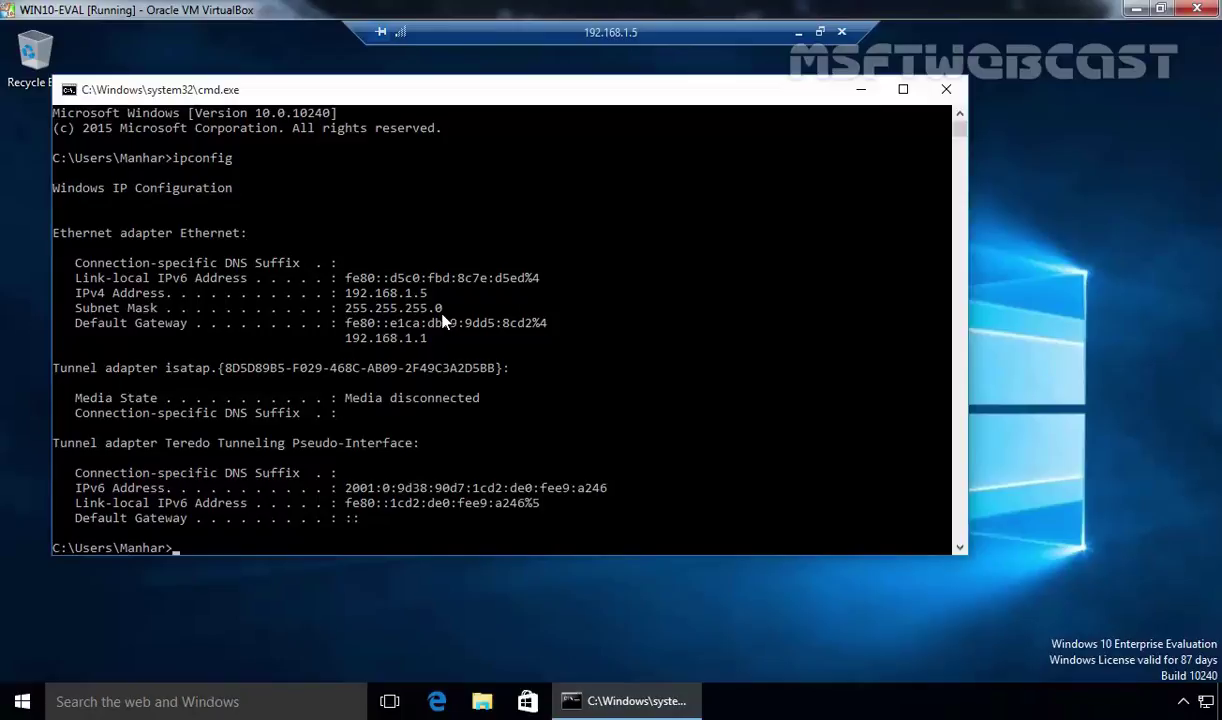
- On the remote computer, open This PC in File Explorer and open Control Panel
{"action": "left_click", "coordinate": [482, 701]}
{"action": "left_click", "coordinate": [172, 386]}
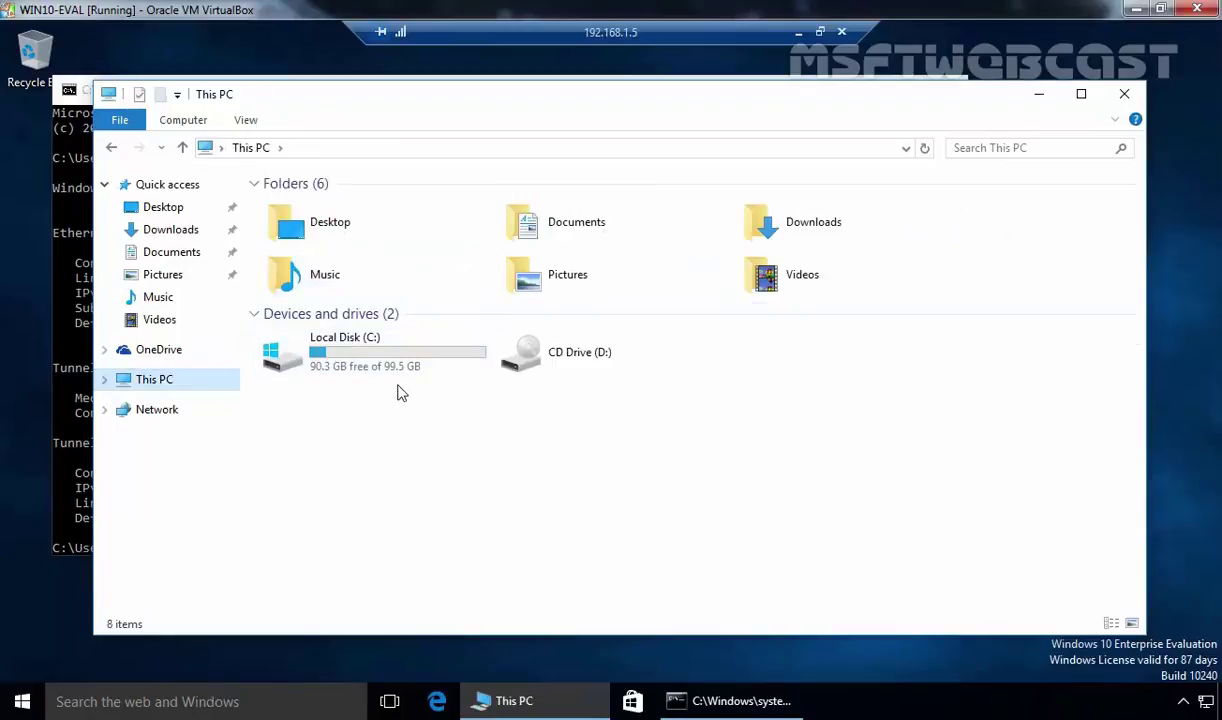
{"action": "right_click", "coordinate": [22, 701]}
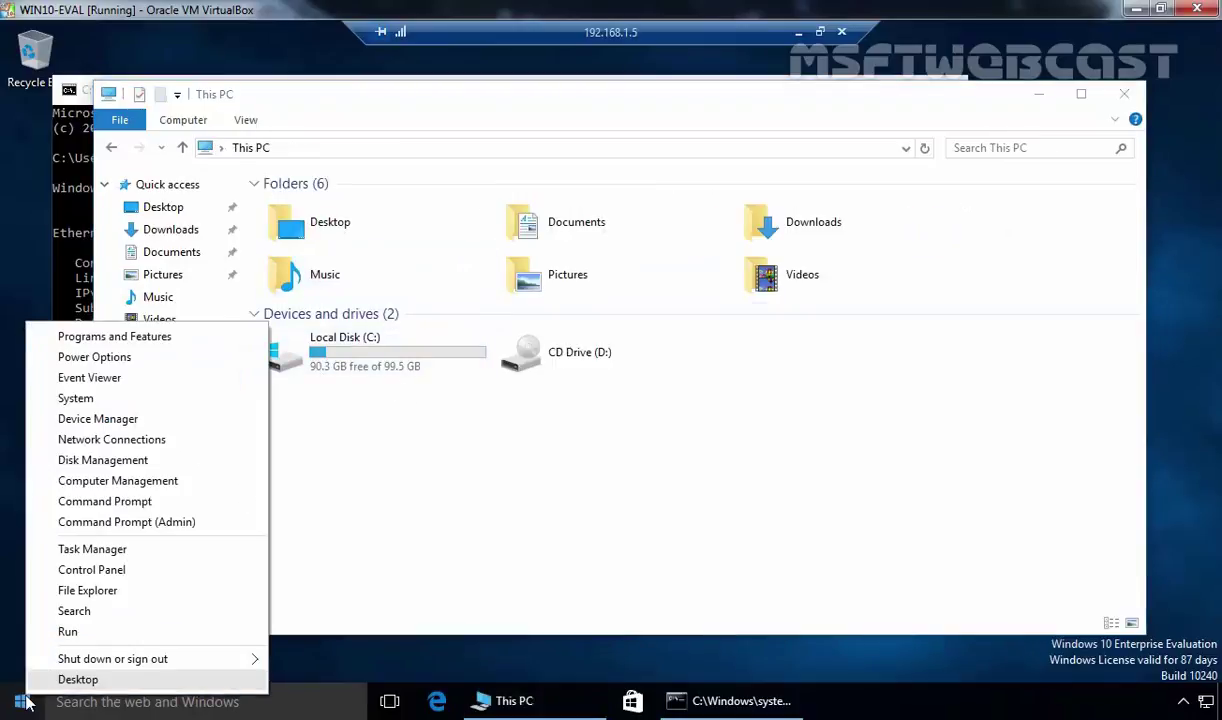
{"action": "left_click", "coordinate": [92, 569]}
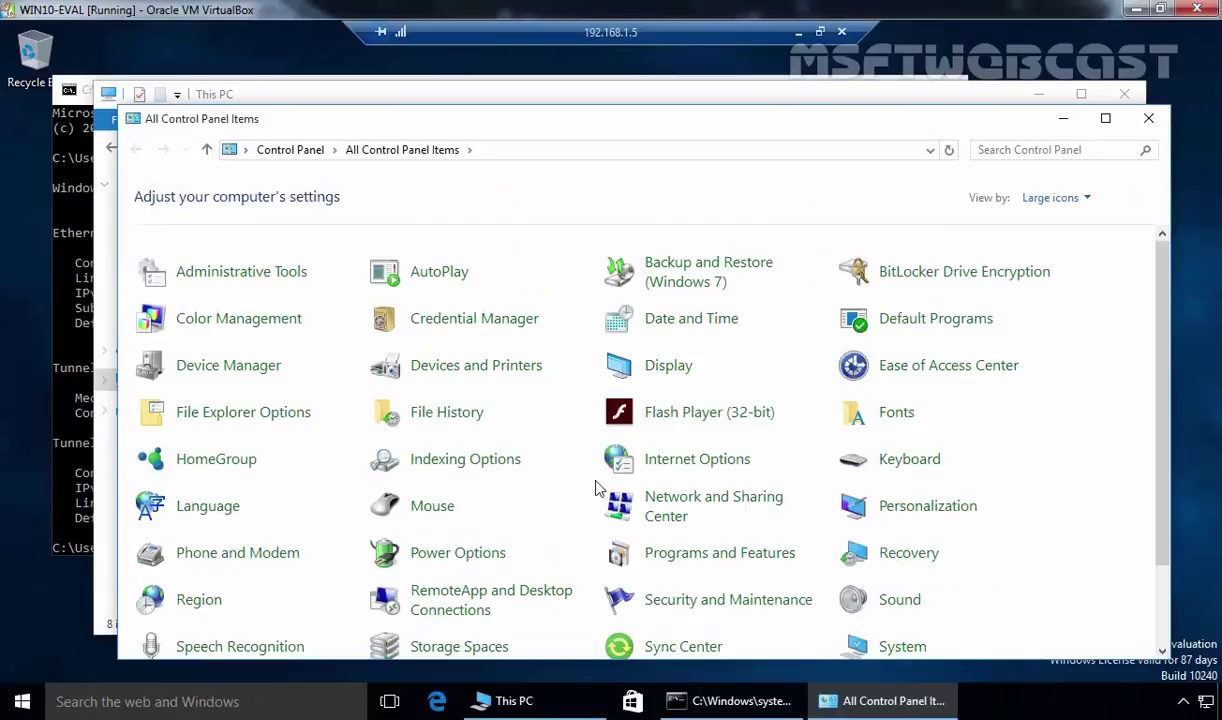